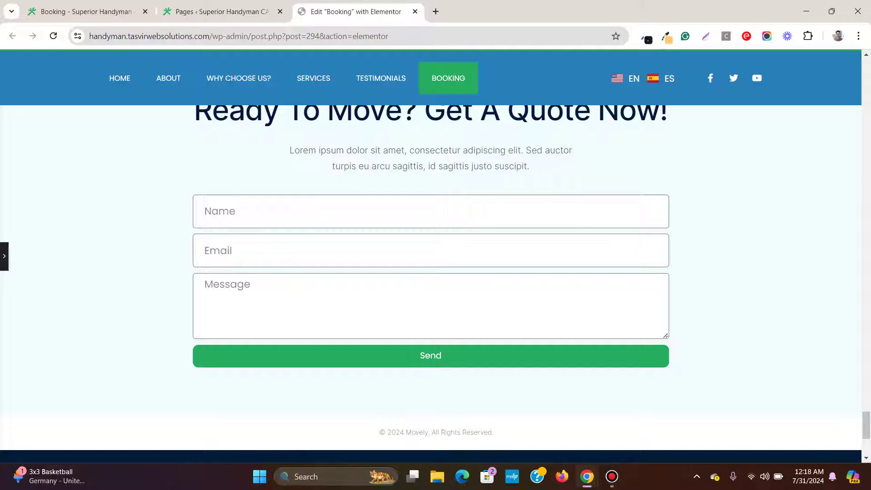
Review the Booking page preview from the header and hero section down to the quote request form and footer
{"action": "left_click_drag", "start_coordinate": [866, 425], "coordinate": [866, 82]}
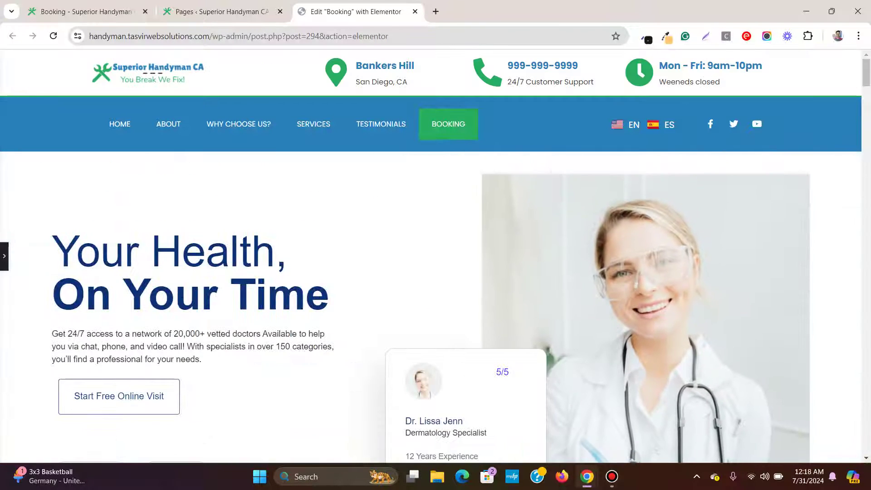
{"action": "key", "text": "End"}
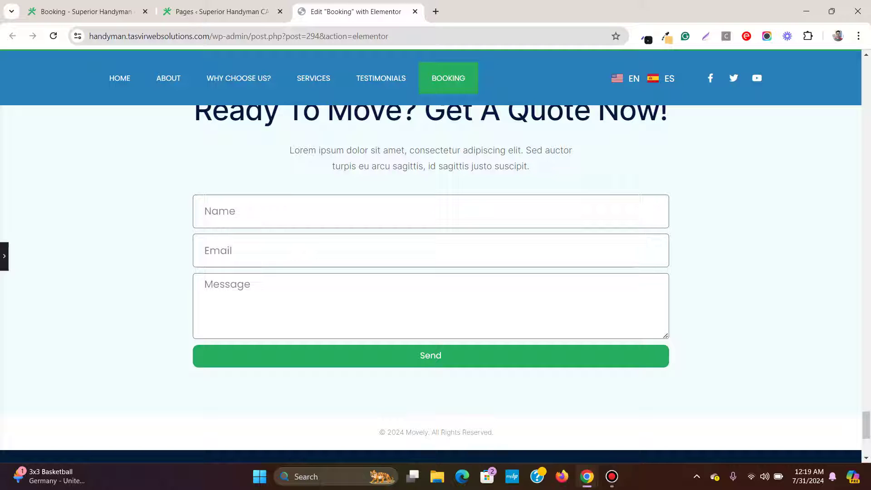
{"action": "scroll", "coordinate": [431, 273], "scroll_direction": "up", "scroll_amount": 5}
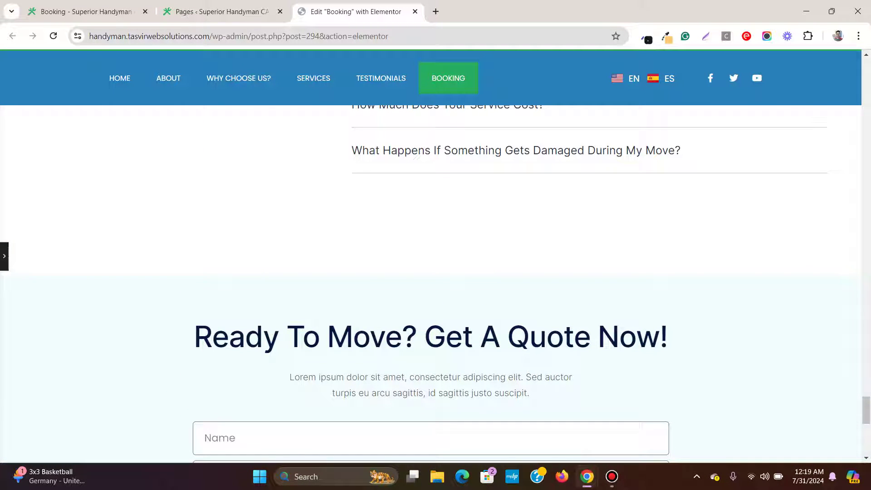
{"action": "scroll", "coordinate": [431, 272], "scroll_direction": "up", "scroll_amount": 15}
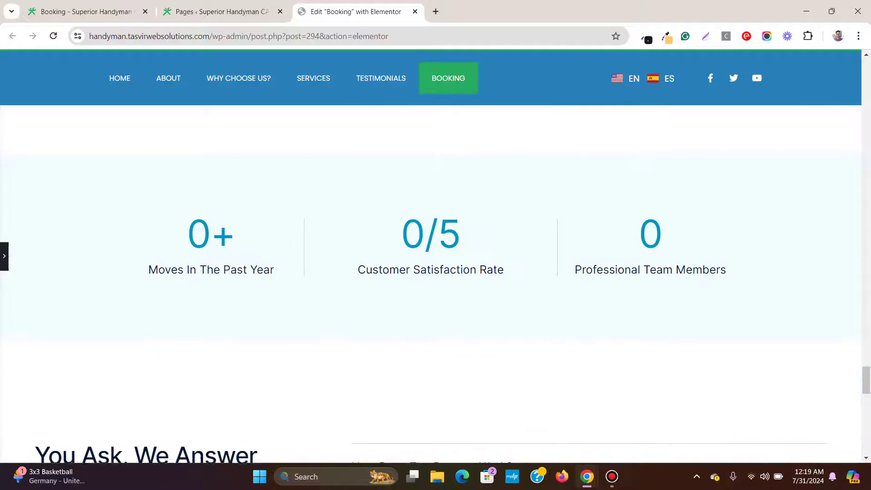
{"action": "scroll", "coordinate": [431, 272], "scroll_direction": "up", "scroll_amount": 15}
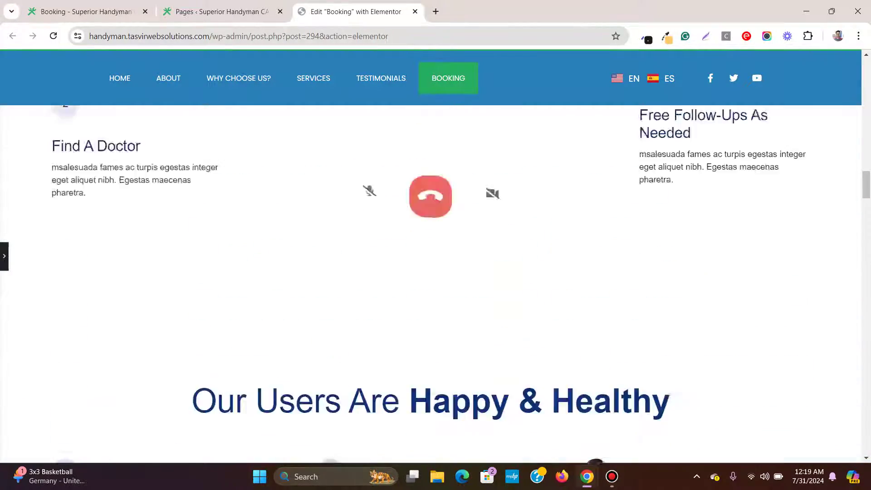
{"action": "scroll", "coordinate": [431, 272], "scroll_direction": "up", "scroll_amount": 15}
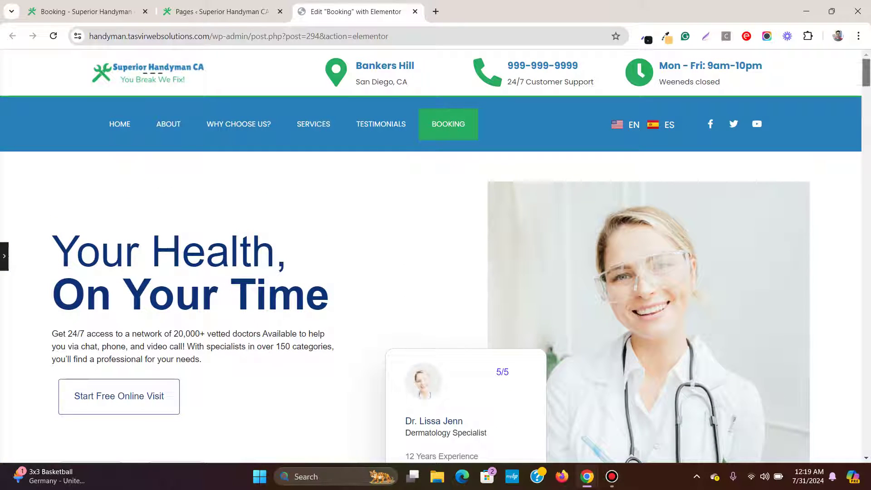
{"action": "scroll", "coordinate": [431, 272], "scroll_direction": "down", "scroll_amount": 10}
{"action": "scroll", "coordinate": [431, 273], "scroll_direction": "down", "scroll_amount": 20}
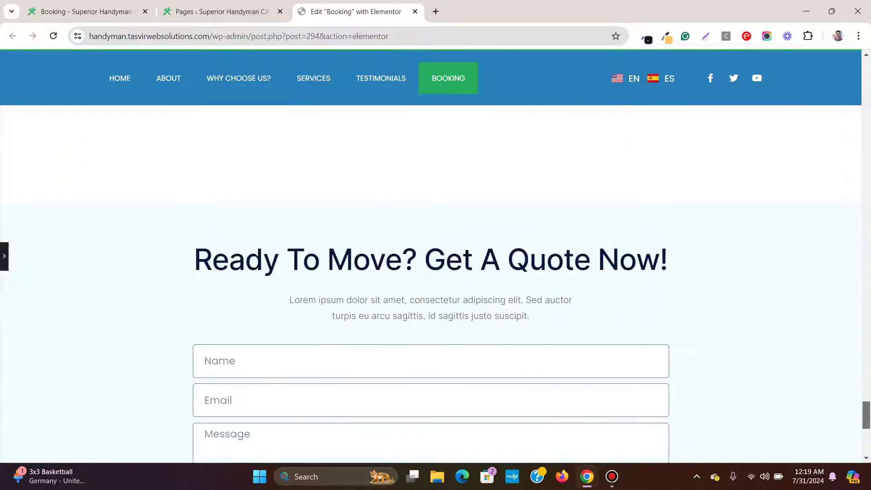
{"action": "mouse_move", "coordinate": [866, 416]}
{"action": "left_mouse_down"}
{"action": "mouse_move", "coordinate": [866, 436]}
{"action": "mouse_move", "coordinate": [866, 424]}
{"action": "left_mouse_up"}
{"action": "scroll", "coordinate": [431, 272], "scroll_direction": "up", "scroll_amount": 1}
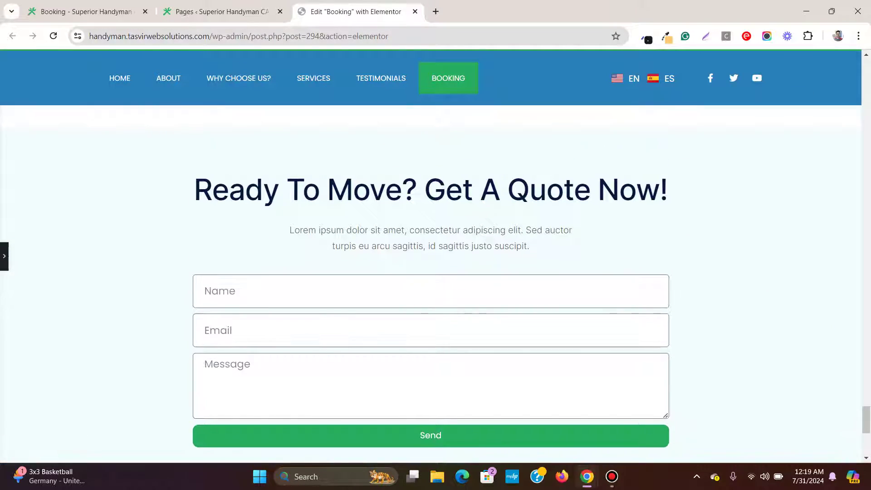
{"action": "scroll", "coordinate": [432, 273], "scroll_direction": "down", "scroll_amount": 1}
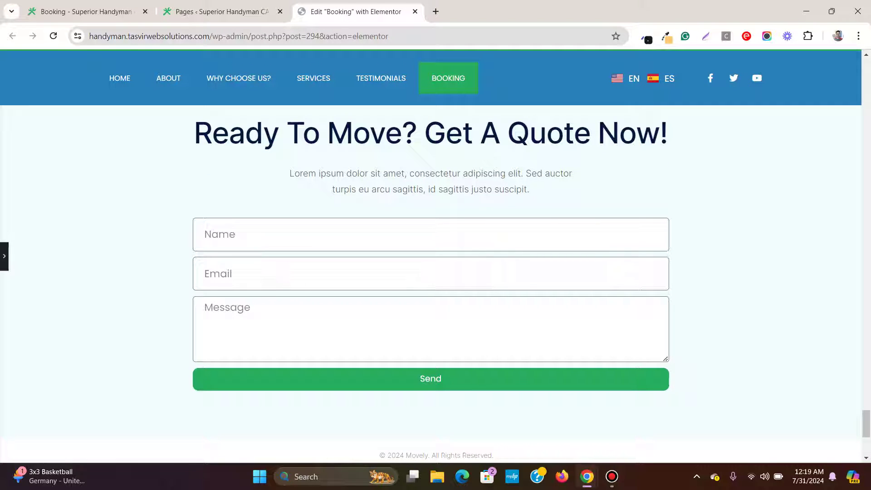
{"action": "scroll", "coordinate": [431, 272], "scroll_direction": "up", "scroll_amount": 2}
{"action": "scroll", "coordinate": [432, 272], "scroll_direction": "down", "scroll_amount": 1}
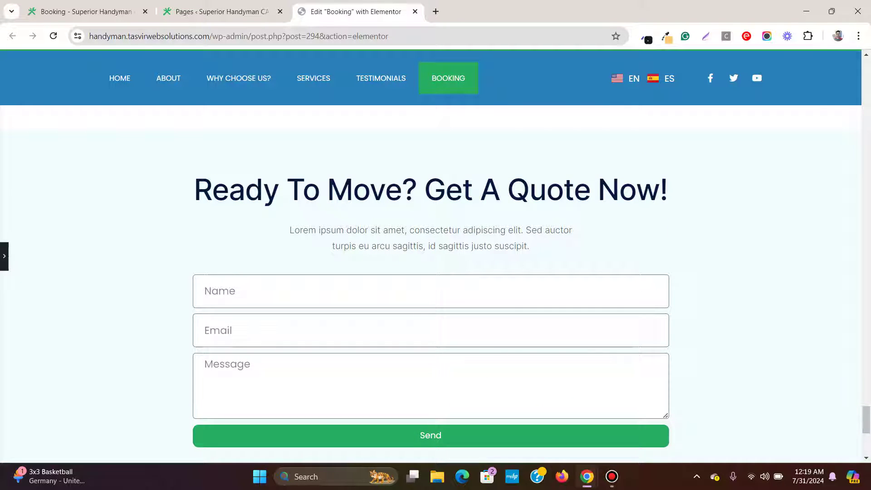
{"action": "scroll", "coordinate": [431, 273], "scroll_direction": "down", "scroll_amount": 1}
{"action": "scroll", "coordinate": [431, 273], "scroll_direction": "up", "scroll_amount": 1}
{"action": "left_click_drag", "start_coordinate": [866, 419], "coordinate": [866, 73]}
{"action": "scroll", "coordinate": [431, 272], "scroll_direction": "down", "scroll_amount": 20}
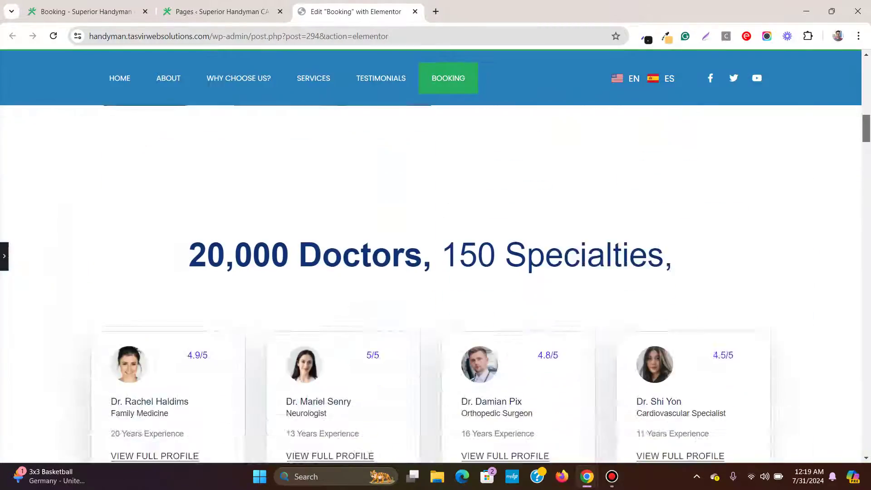
{"action": "scroll", "coordinate": [431, 272], "scroll_direction": "up", "scroll_amount": 3}
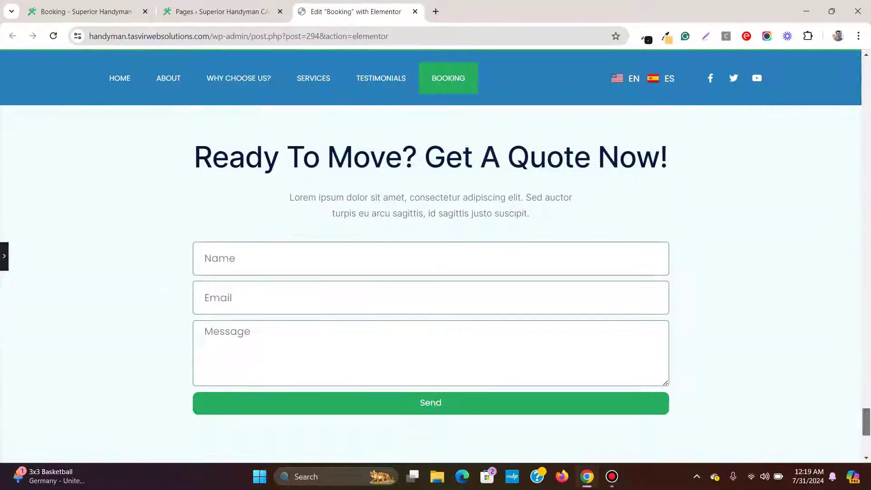
{"action": "scroll", "coordinate": [431, 273], "scroll_direction": "up", "scroll_amount": 20}
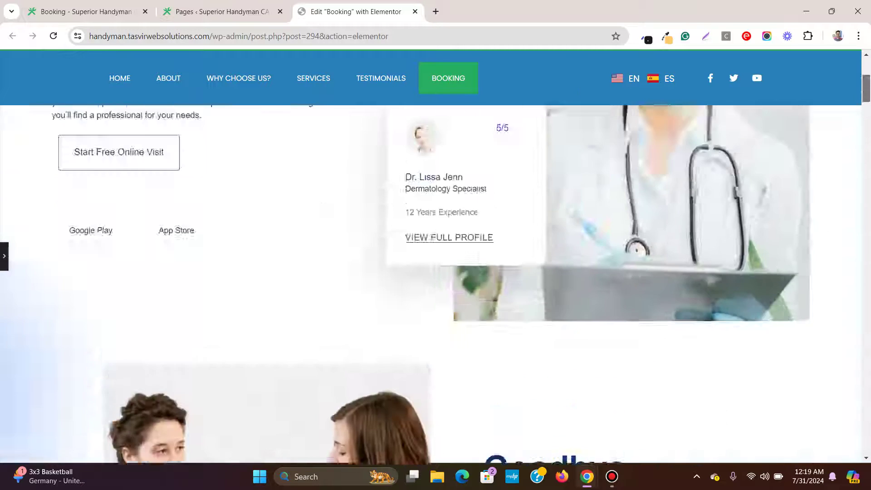
{"action": "scroll", "coordinate": [431, 273], "scroll_direction": "down", "scroll_amount": 2}
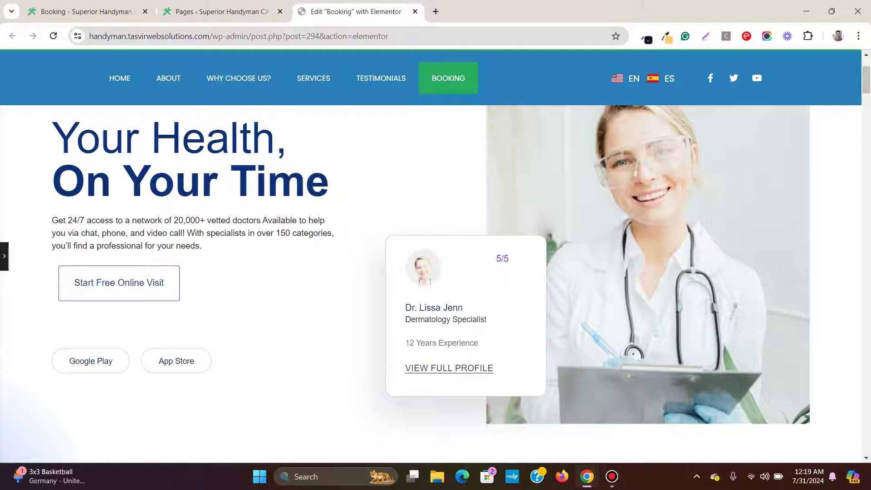
{"action": "scroll", "coordinate": [431, 272], "scroll_direction": "down", "scroll_amount": 1}
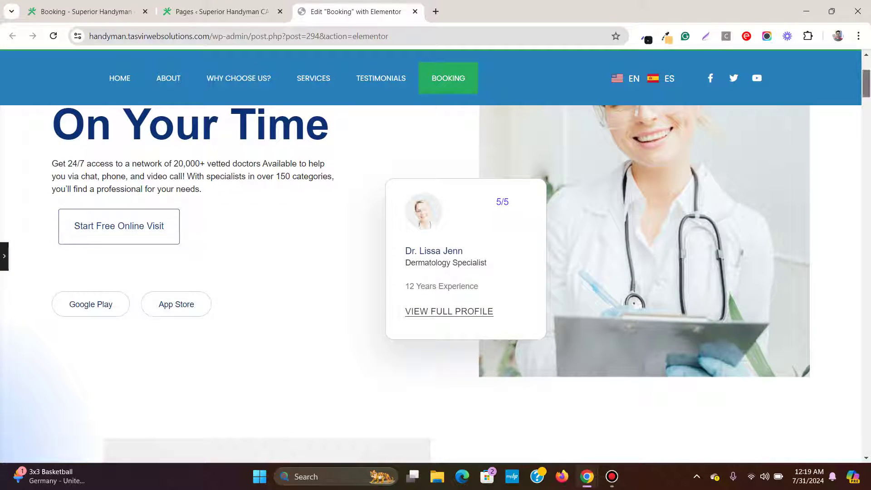
{"action": "scroll", "coordinate": [432, 272], "scroll_direction": "down", "scroll_amount": 20}
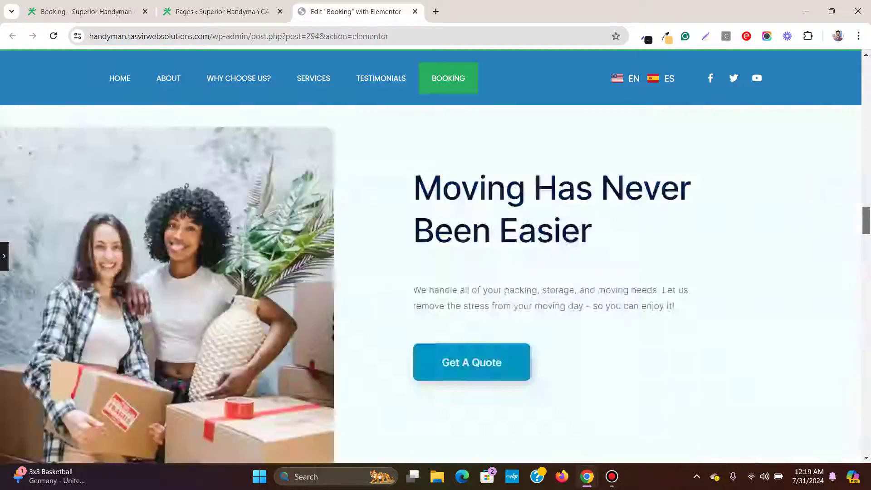
{"action": "scroll", "coordinate": [431, 273], "scroll_direction": "down", "scroll_amount": 5}
{"action": "scroll", "coordinate": [432, 272], "scroll_direction": "up", "scroll_amount": 20}
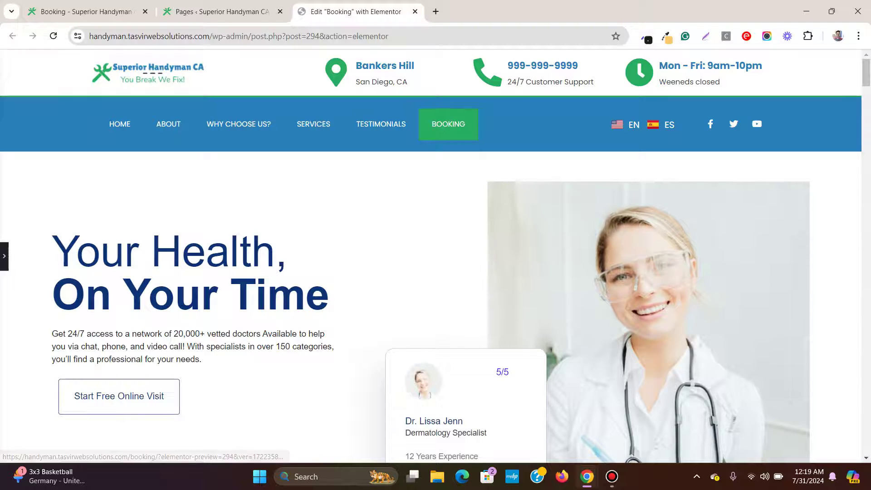
{"action": "scroll", "coordinate": [431, 272], "scroll_direction": "down", "scroll_amount": 15}
{"action": "scroll", "coordinate": [431, 272], "scroll_direction": "down", "scroll_amount": 15}
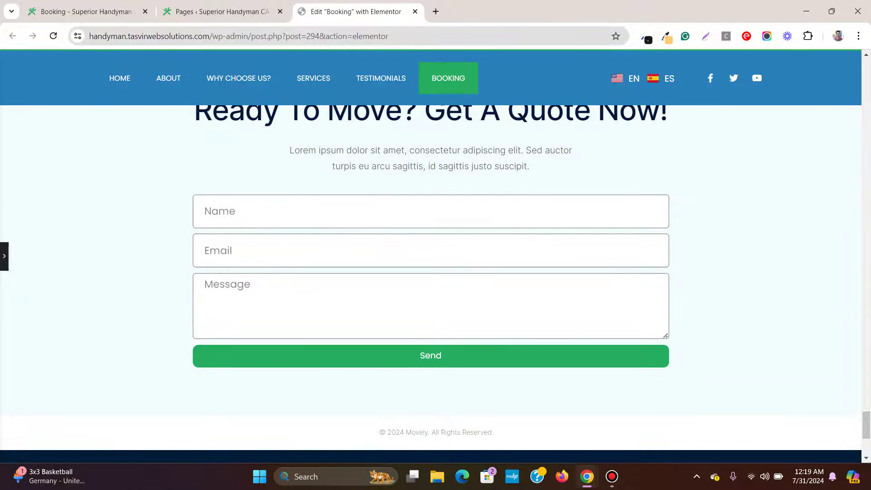
{"action": "scroll", "coordinate": [431, 273], "scroll_direction": "up", "scroll_amount": 1}
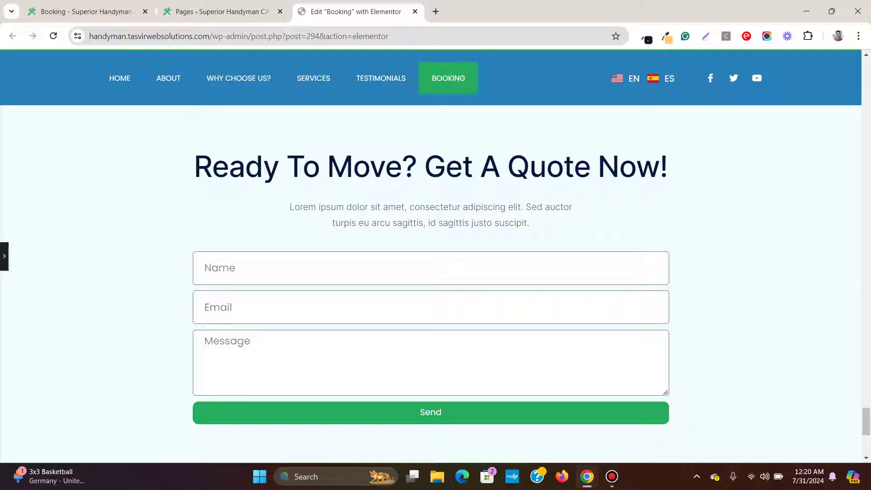
{"action": "scroll", "coordinate": [431, 272], "scroll_direction": "up", "scroll_amount": 20}
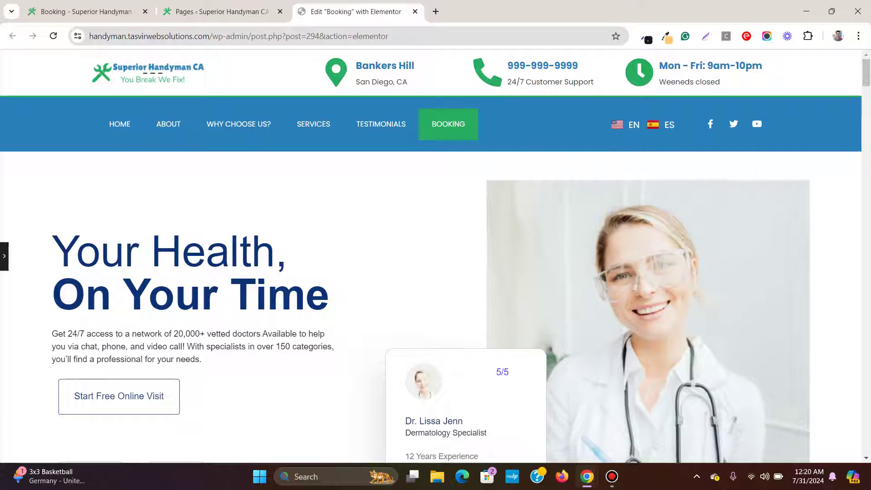
{"action": "scroll", "coordinate": [431, 272], "scroll_direction": "down", "scroll_amount": 1}
{"action": "scroll", "coordinate": [432, 273], "scroll_direction": "down", "scroll_amount": 1}
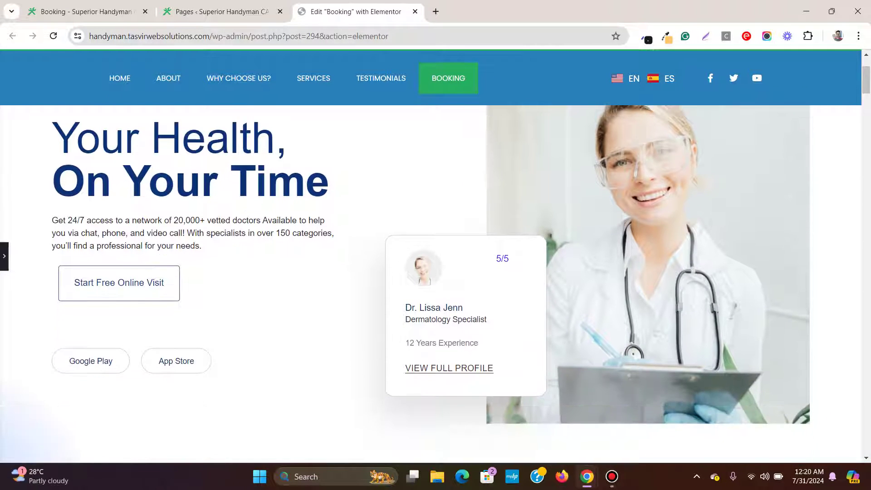
{"action": "scroll", "coordinate": [431, 272], "scroll_direction": "down", "scroll_amount": 5}
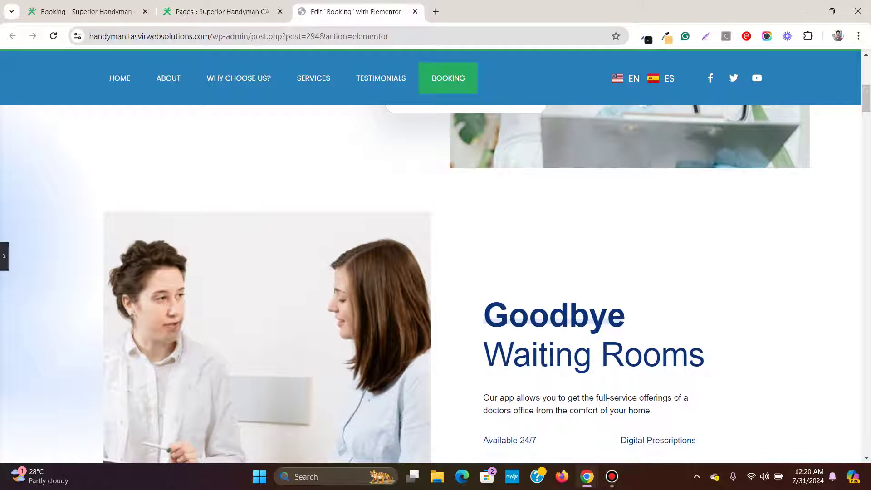
Bring back the widget list and add a Button widget between the "Goodbye Waiting Rooms" heading and its paragraph
{"action": "key", "text": "ctrl+p"}
{"action": "scroll", "coordinate": [516, 272], "scroll_direction": "down", "scroll_amount": 4}
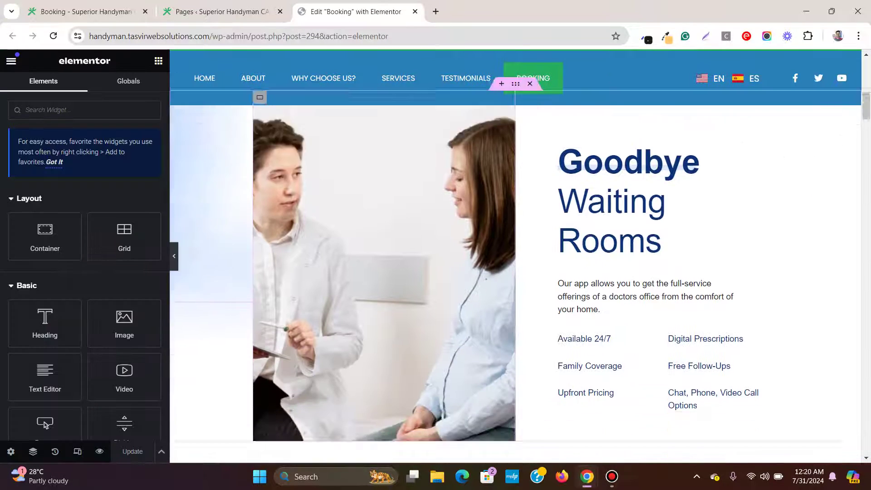
{"action": "scroll", "coordinate": [516, 256], "scroll_direction": "up", "scroll_amount": 2}
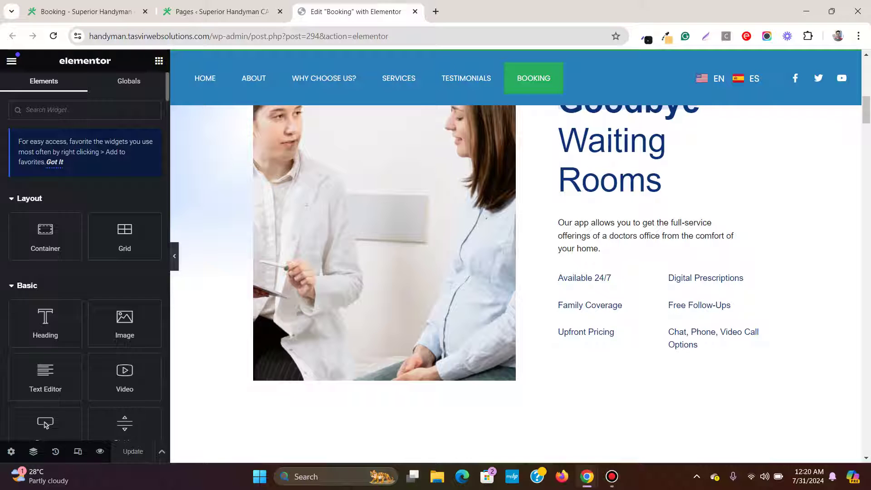
{"action": "scroll", "coordinate": [85, 273], "scroll_direction": "down", "scroll_amount": 2}
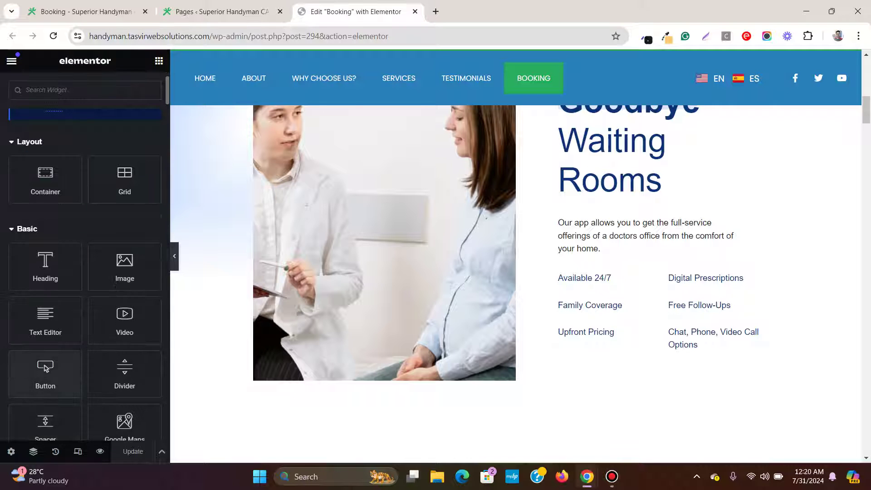
{"action": "left_click_drag", "start_coordinate": [45, 369], "coordinate": [625, 200]}
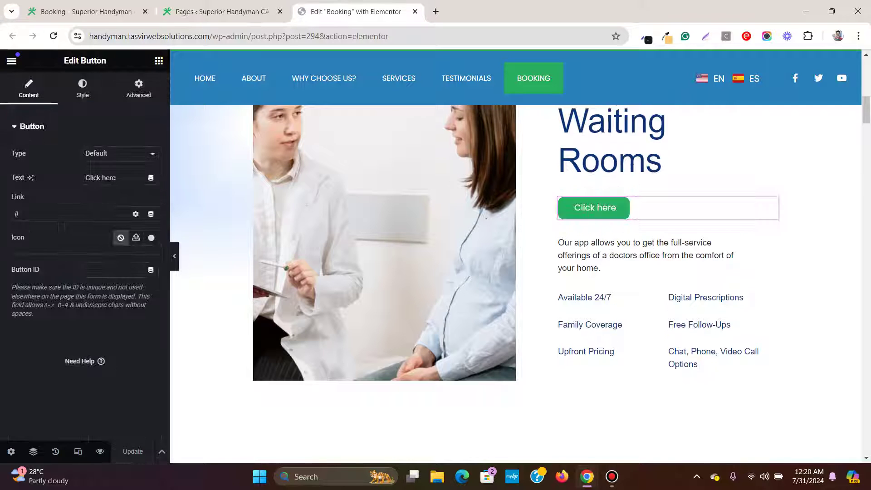
Change the new button's text to "Book a call today"
{"action": "scroll", "coordinate": [626, 199], "scroll_direction": "up", "scroll_amount": 1}
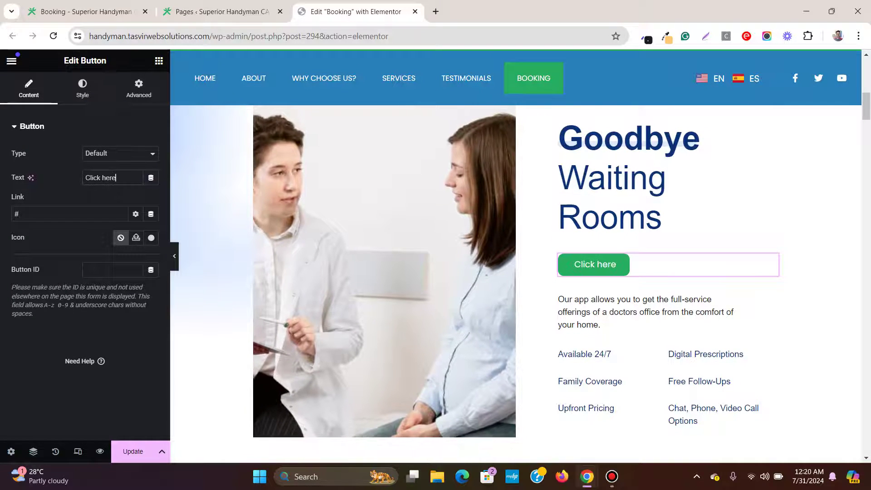
{"action": "triple_click", "coordinate": [116, 178]}
{"action": "type", "text": "B"}
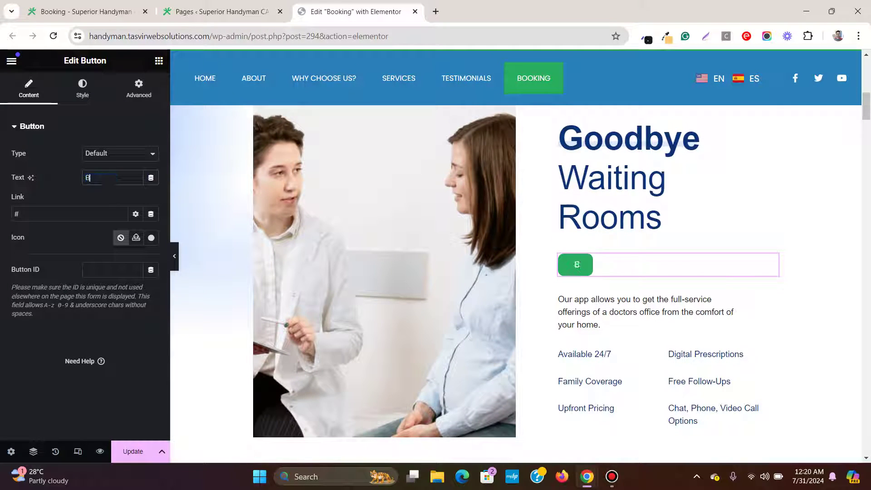
{"action": "type", "text": "ook a c"}
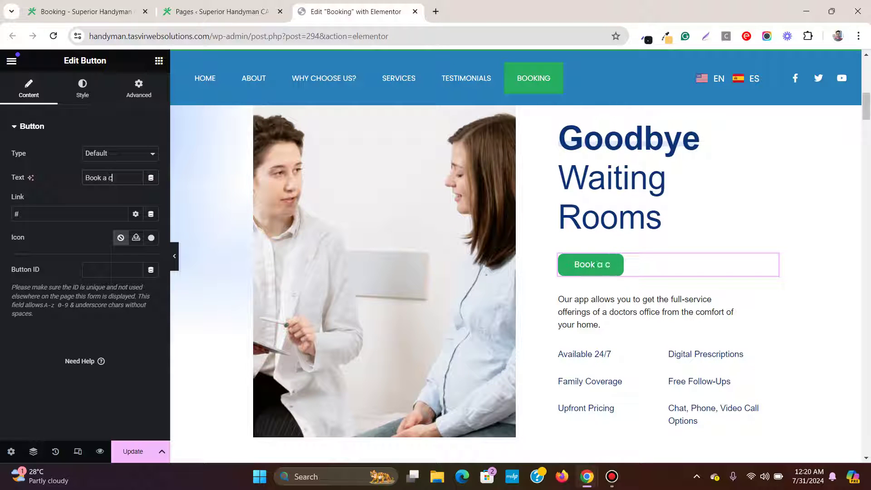
{"action": "type", "text": "all"}
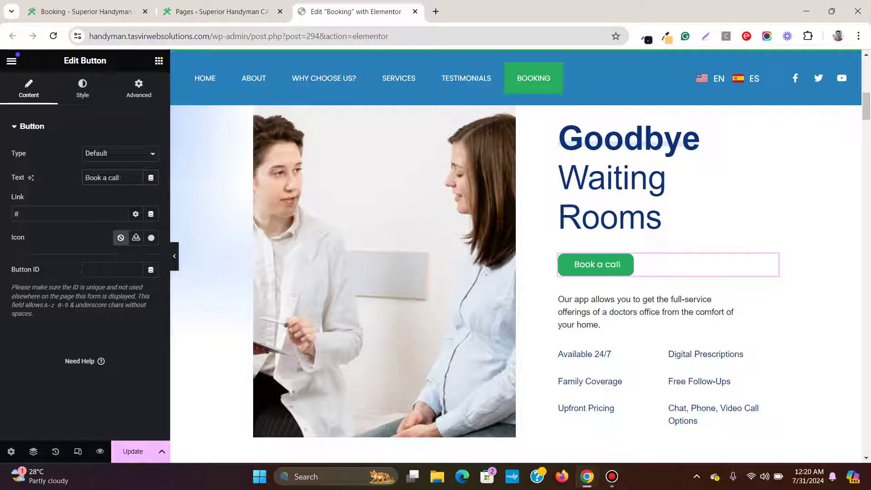
{"action": "type", "text": " today"}
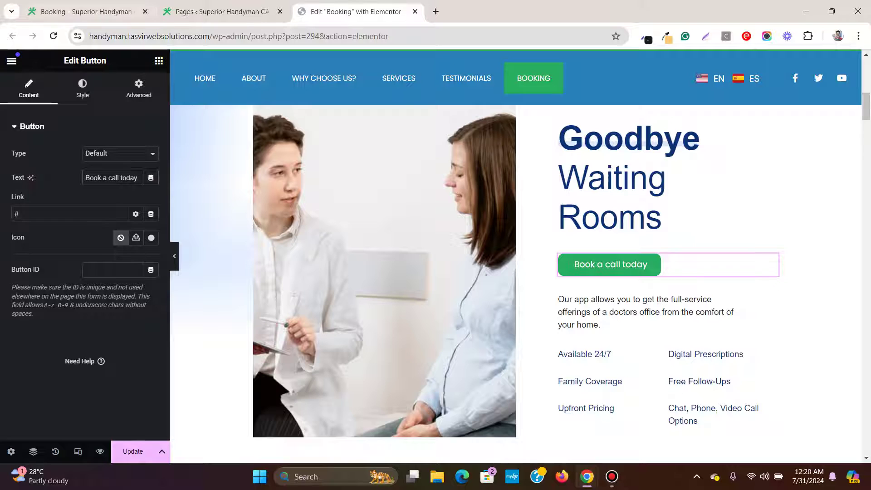
Insert a single-column container above the "Don't Move, We'll Handle Everything" section and add a Heading widget inside it
{"action": "scroll", "coordinate": [516, 272], "scroll_direction": "down", "scroll_amount": 10}
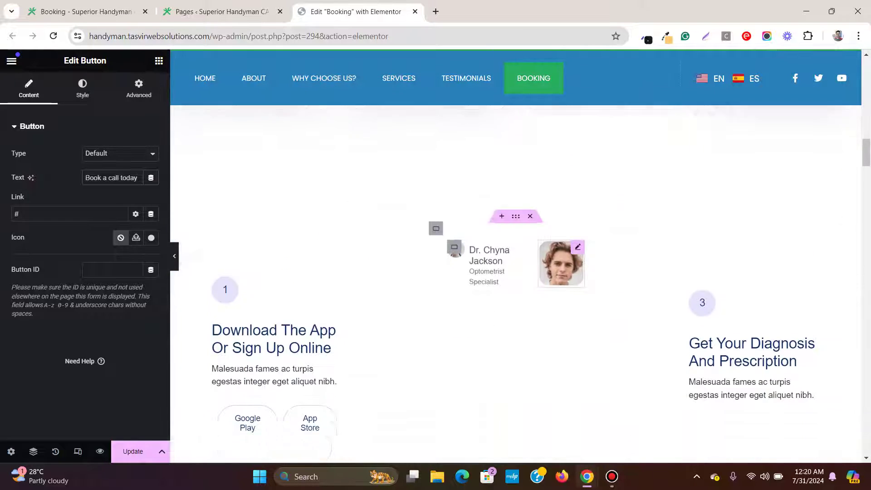
{"action": "scroll", "coordinate": [516, 273], "scroll_direction": "down", "scroll_amount": 15}
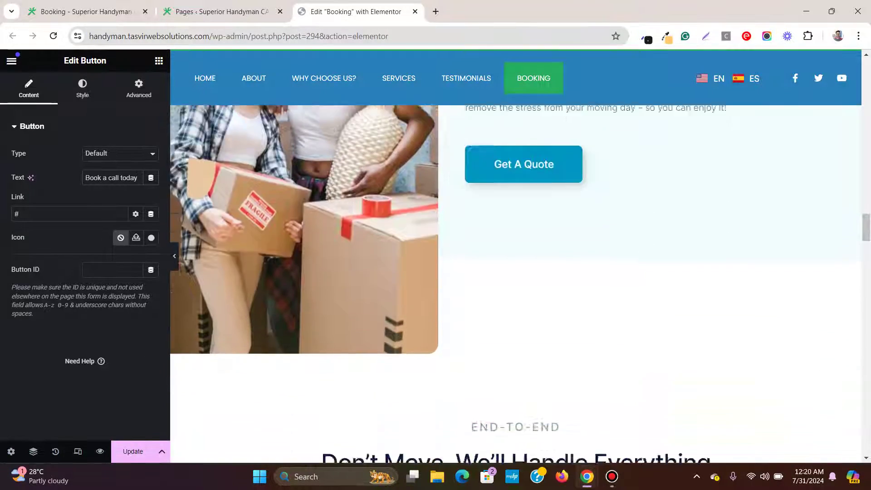
{"action": "scroll", "coordinate": [517, 272], "scroll_direction": "down", "scroll_amount": 5}
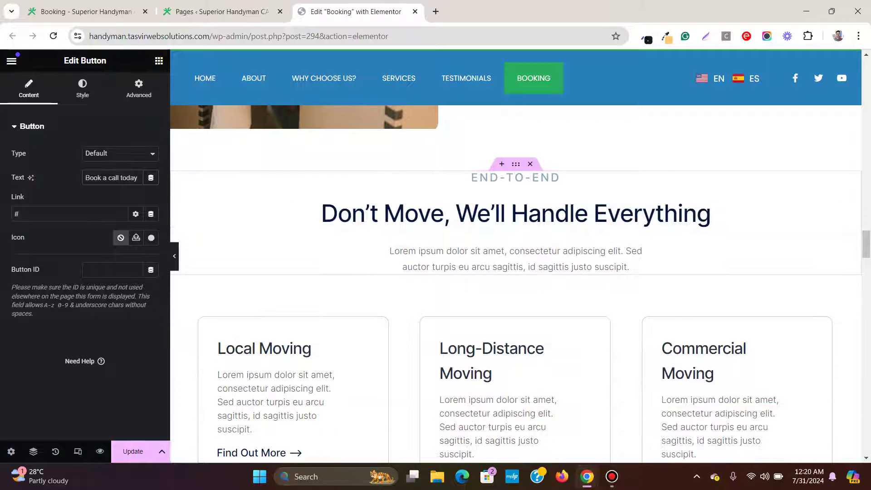
{"action": "left_click", "coordinate": [502, 164]}
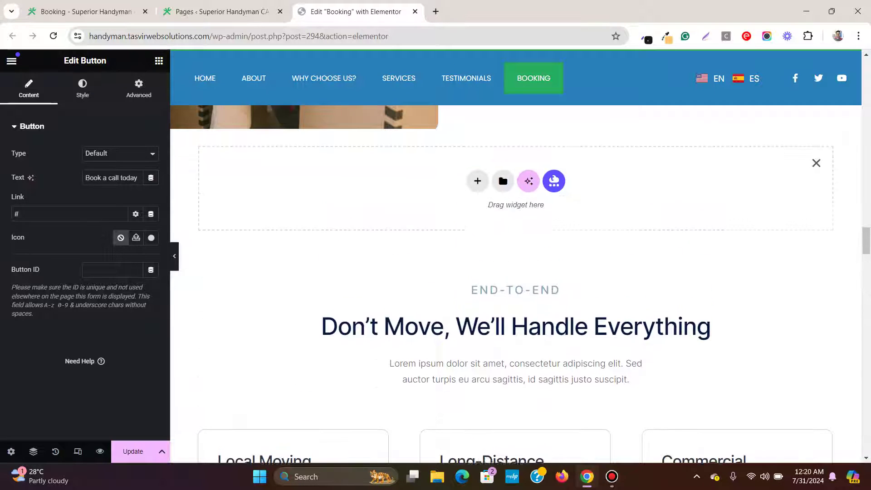
{"action": "left_click", "coordinate": [478, 181]}
{"action": "left_click", "coordinate": [482, 217]}
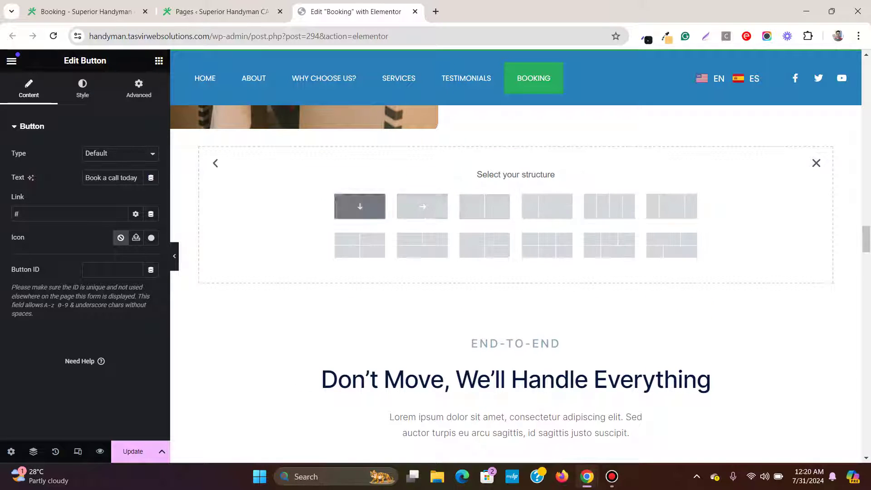
{"action": "left_click", "coordinate": [360, 206]}
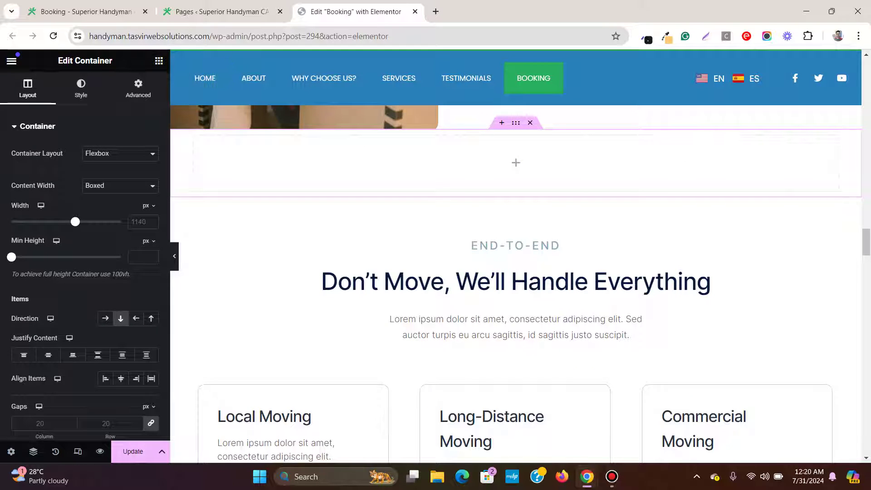
{"action": "left_click", "coordinate": [516, 163]}
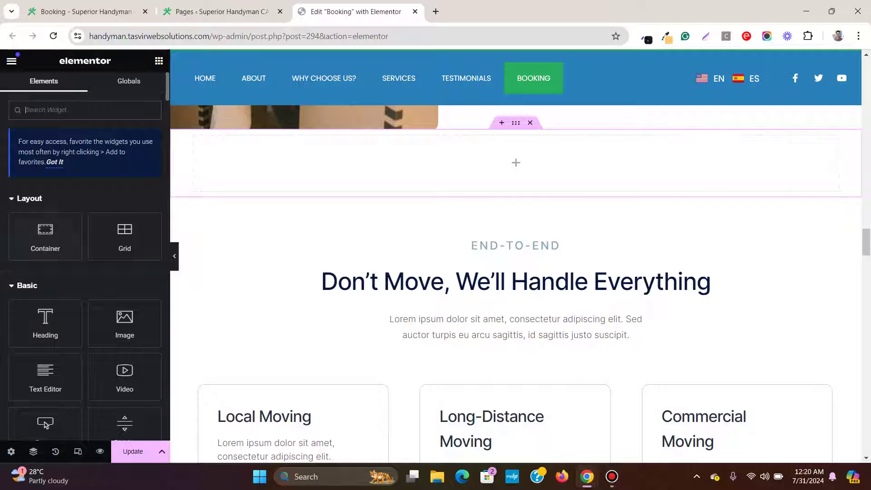
{"action": "left_click_drag", "start_coordinate": [45, 323], "coordinate": [699, 172]}
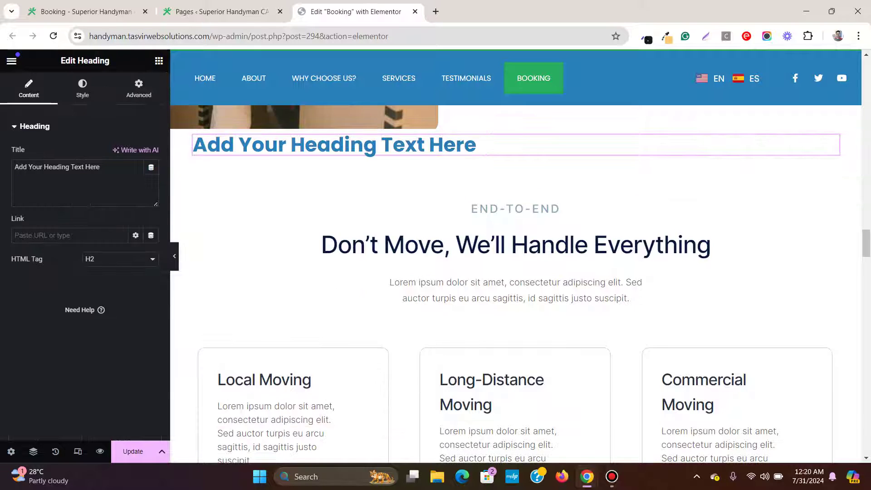
Set the new container's padding to 80 px top and bottom and 20 px right and left
{"action": "left_click", "coordinate": [516, 123]}
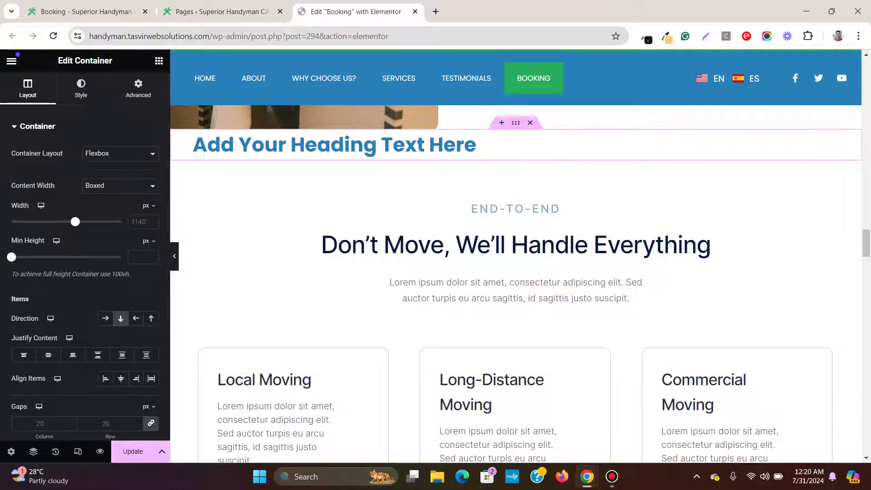
{"action": "left_click", "coordinate": [138, 88]}
{"action": "left_click", "coordinate": [122, 210]}
{"action": "type", "text": "0"}
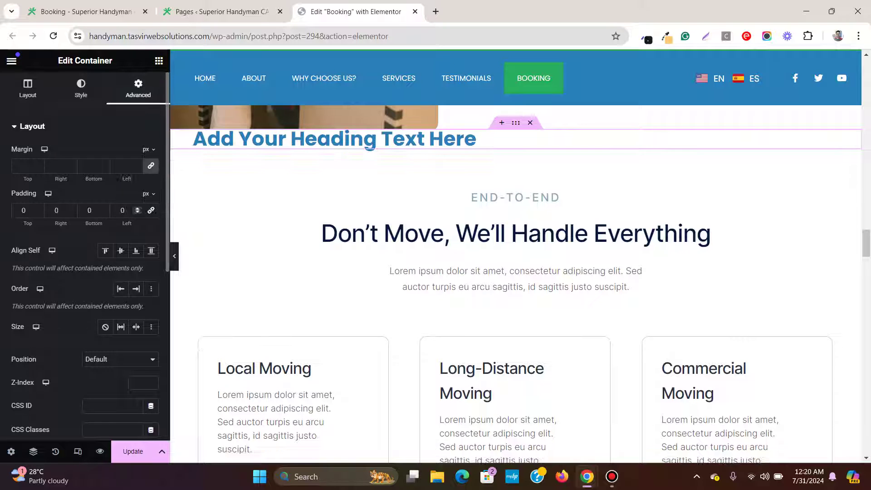
{"action": "type", "text": "80"}
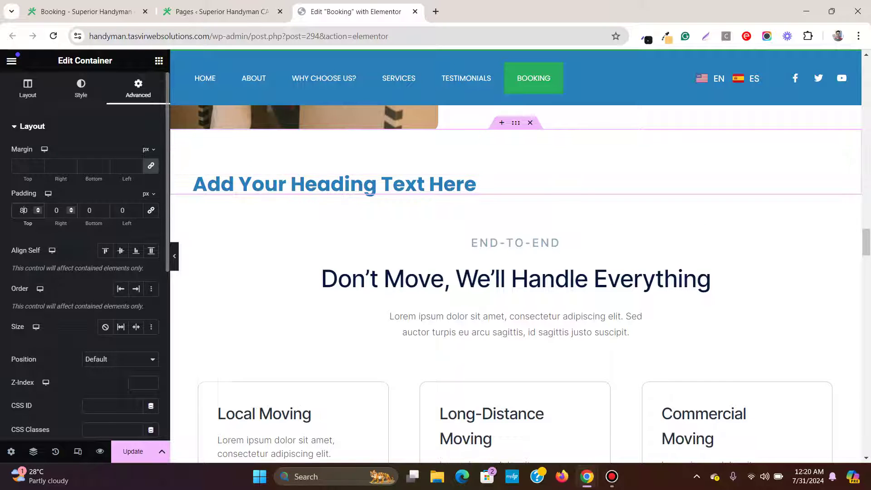
{"action": "left_click", "coordinate": [89, 210]}
{"action": "type", "text": "80"}
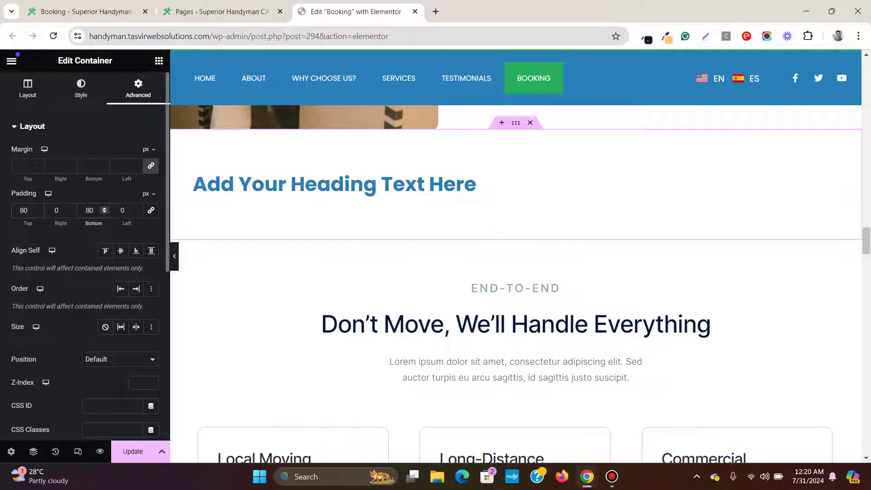
{"action": "left_click", "coordinate": [56, 211]}
{"action": "type", "text": "20"}
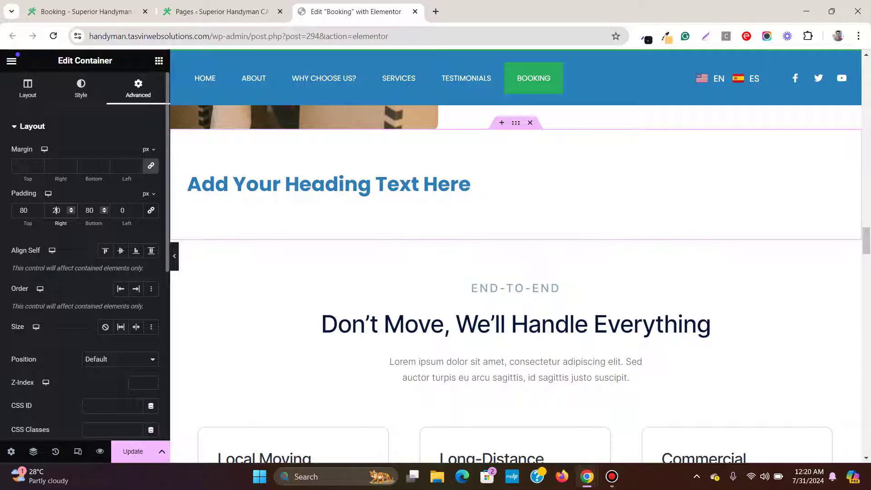
{"action": "left_click", "coordinate": [122, 210]}
{"action": "type", "text": "20"}
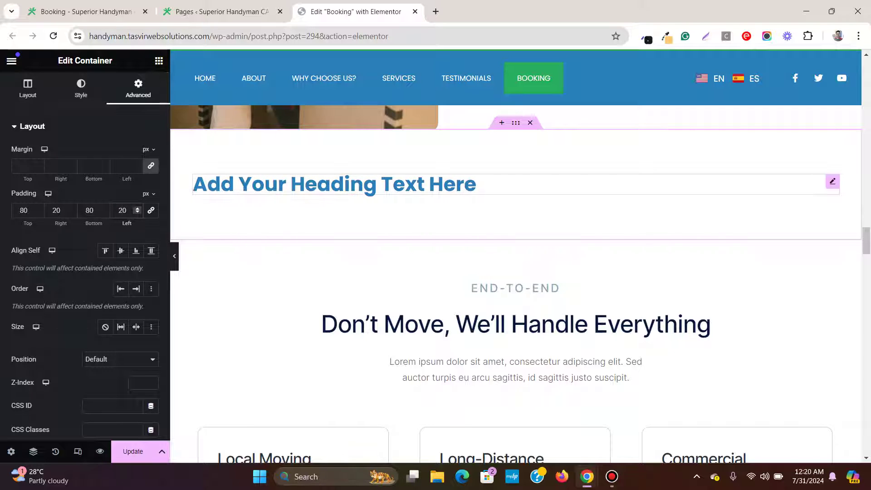
Change the new heading's text to "Boo a call today" and center it
{"action": "left_click", "coordinate": [334, 184]}
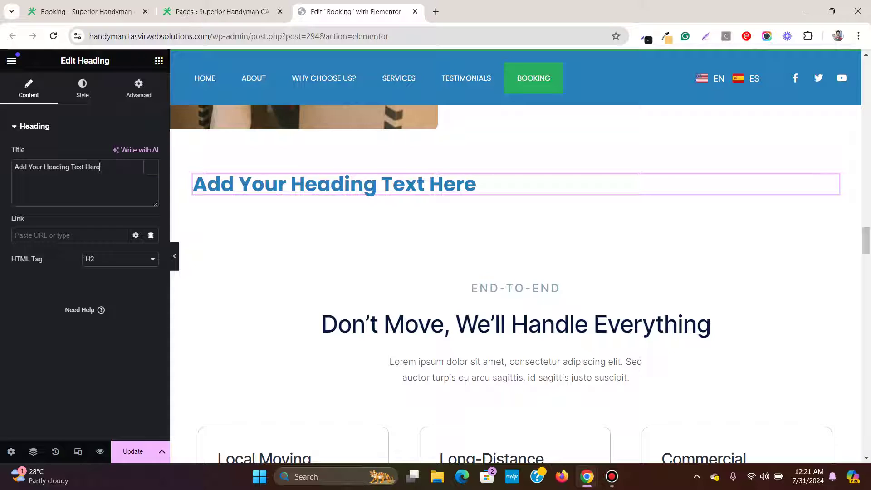
{"action": "key", "text": "ctrl+a"}
{"action": "type", "text": "Boo"}
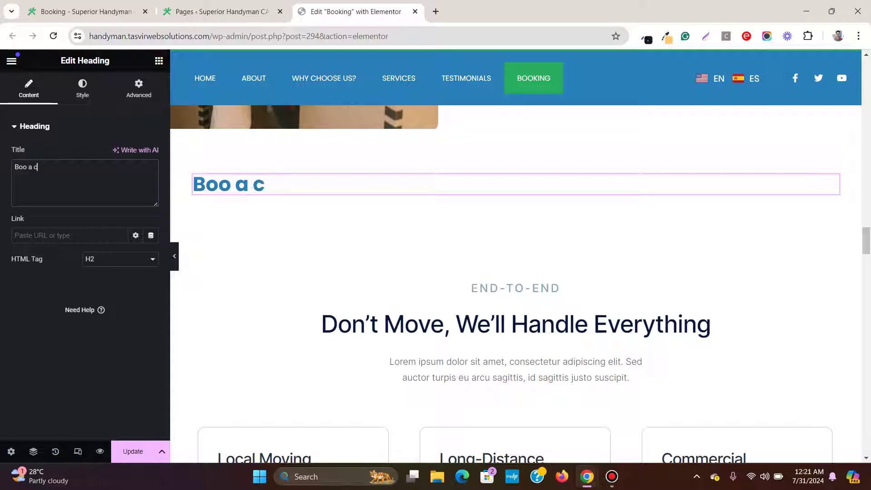
{"action": "type", "text": " a call to"}
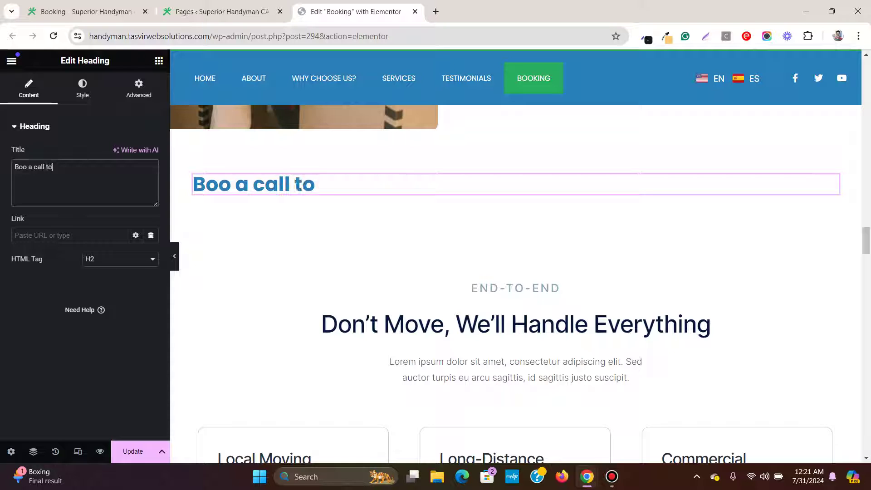
{"action": "type", "text": "dayt"}
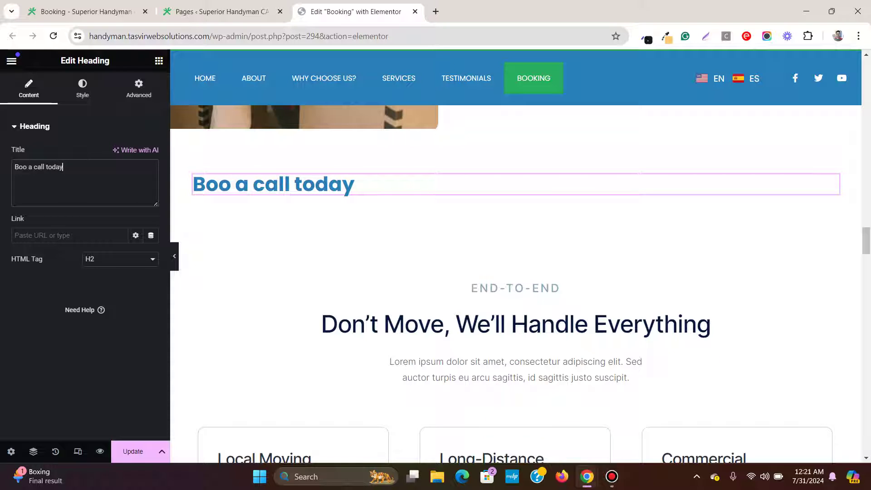
{"action": "left_click", "coordinate": [612, 477]}
{"action": "left_click", "coordinate": [612, 476]}
{"action": "left_click", "coordinate": [83, 88]}
{"action": "left_click", "coordinate": [120, 153]}
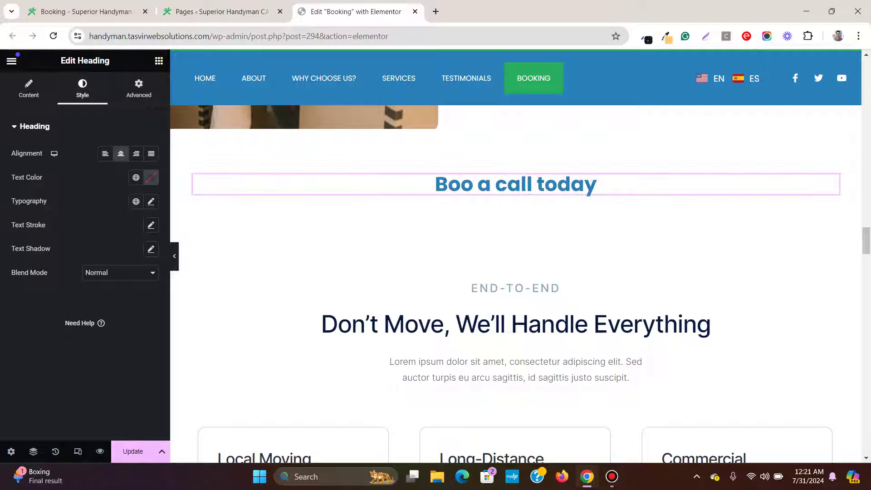
Add a Form widget below the "Boo a call today" heading and hide its field labels
{"action": "left_click", "coordinate": [159, 61]}
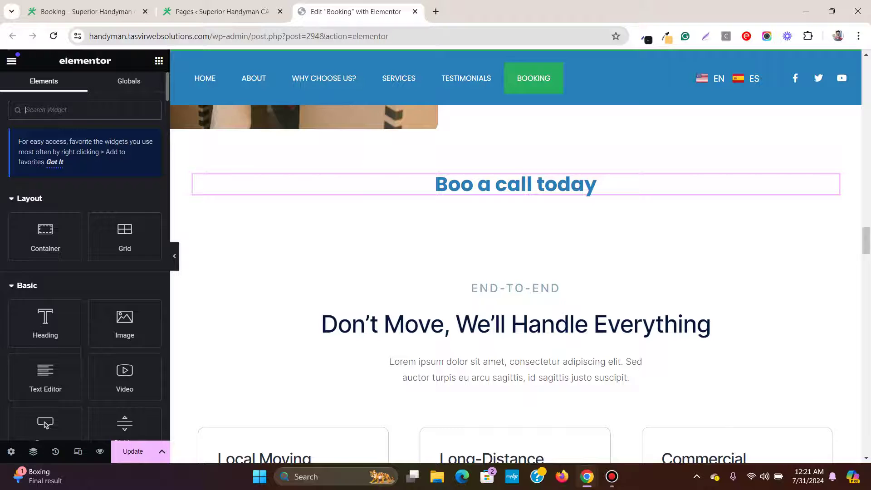
{"action": "type", "text": "form"}
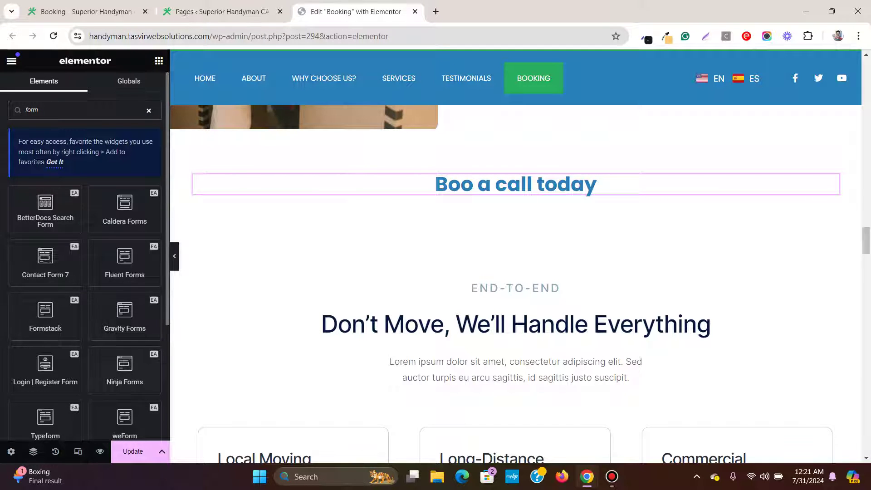
{"action": "scroll", "coordinate": [85, 272], "scroll_direction": "down", "scroll_amount": 3}
{"action": "left_click_drag", "start_coordinate": [125, 363], "coordinate": [581, 196]}
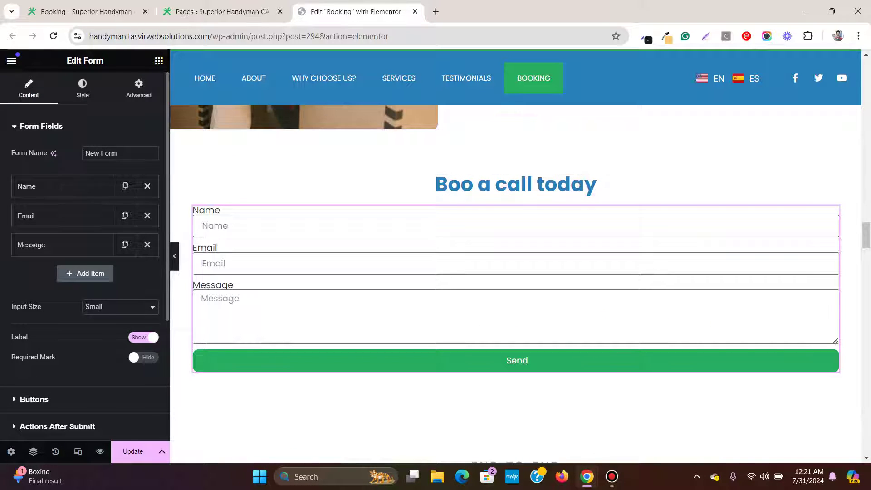
{"action": "left_click", "coordinate": [143, 337]}
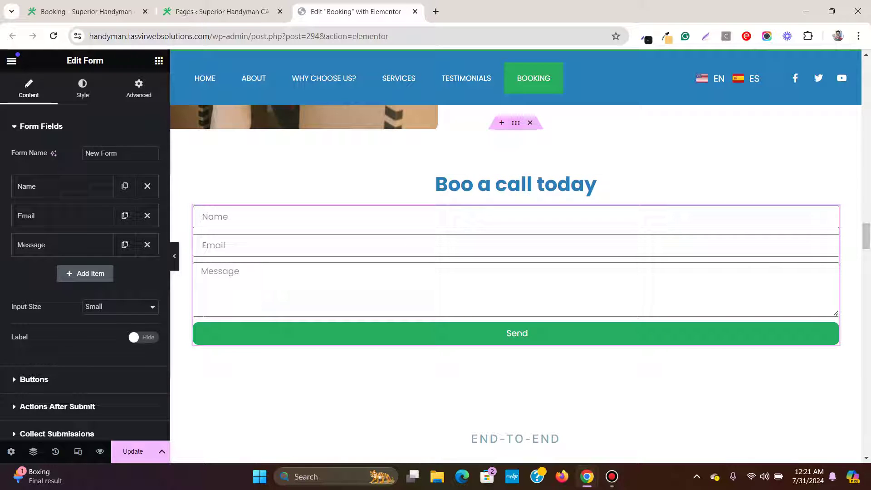
Give the form's container a classic background using the global Primary color
{"action": "left_click", "coordinate": [516, 123]}
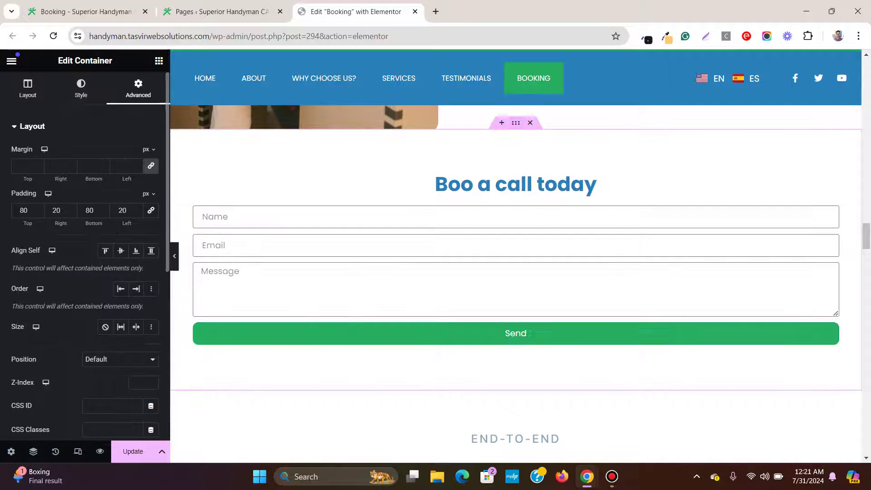
{"action": "left_click", "coordinate": [80, 87]}
{"action": "left_click", "coordinate": [106, 177]}
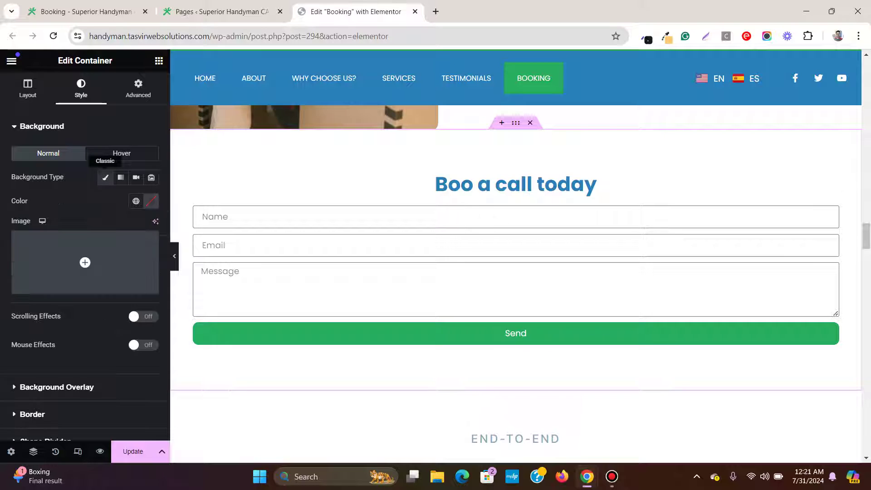
{"action": "left_click", "coordinate": [136, 201]}
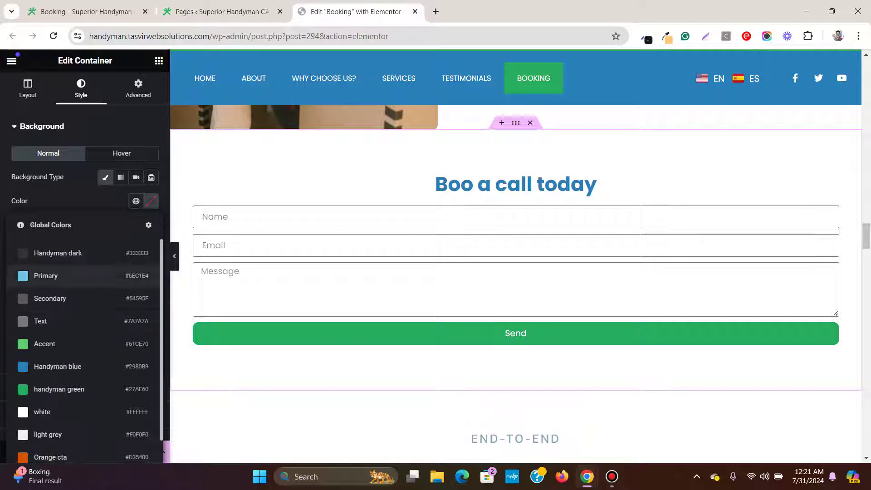
{"action": "left_click", "coordinate": [45, 276]}
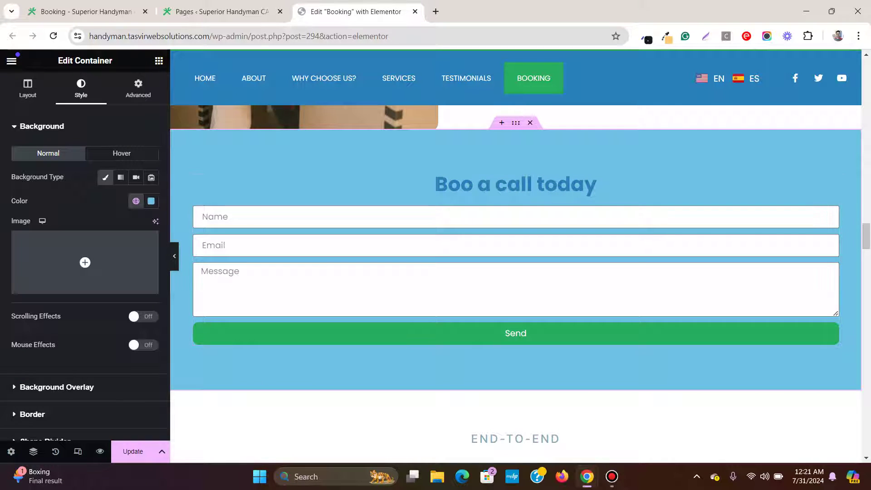
Set the "Boo a call today" heading's text color to the global Orange cta color
{"action": "left_click", "coordinate": [515, 184]}
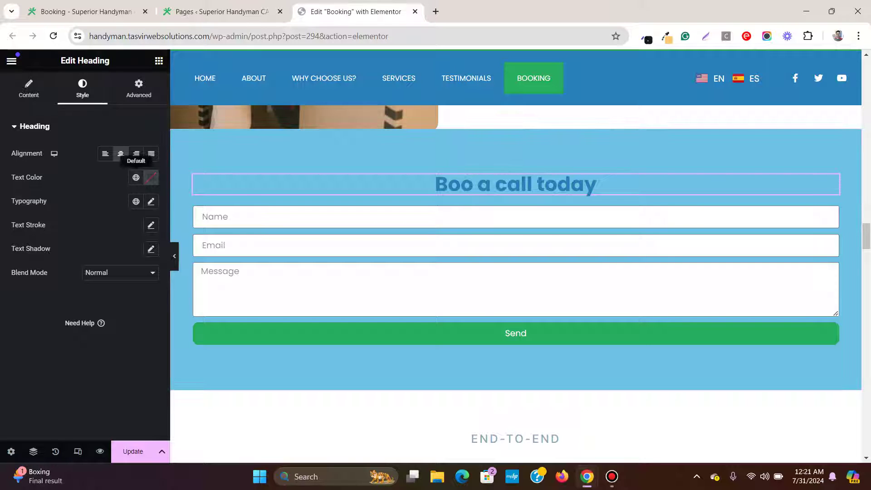
{"action": "left_click", "coordinate": [136, 178]}
{"action": "left_click", "coordinate": [55, 343]}
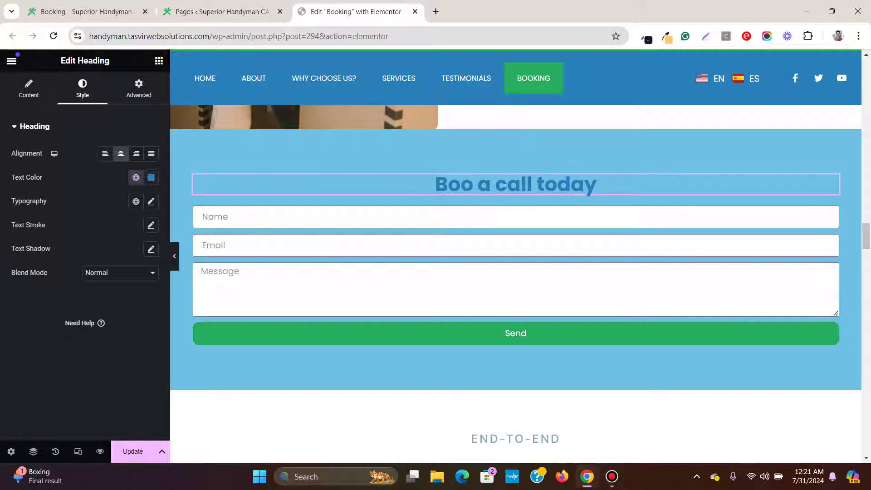
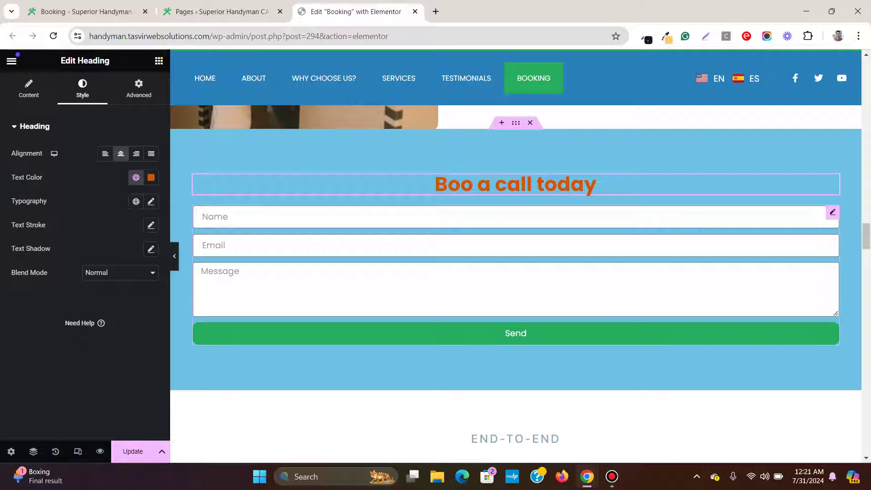
Give the container holding the "Boo a call today" heading and form the CSS ID "call"
{"action": "scroll", "coordinate": [516, 281], "scroll_direction": "up", "scroll_amount": 1}
{"action": "left_click_drag", "start_coordinate": [866, 232], "coordinate": [866, 104]}
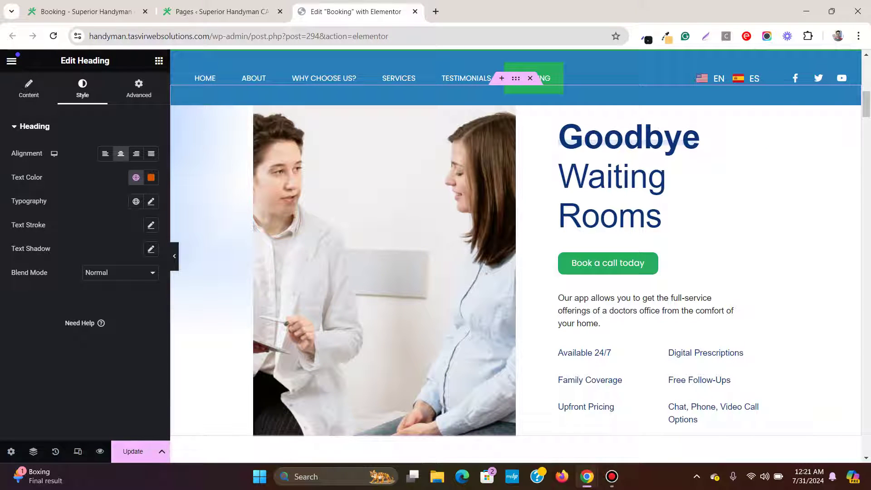
{"action": "left_click_drag", "start_coordinate": [866, 104], "coordinate": [866, 178]}
{"action": "scroll", "coordinate": [516, 273], "scroll_direction": "down", "scroll_amount": 15}
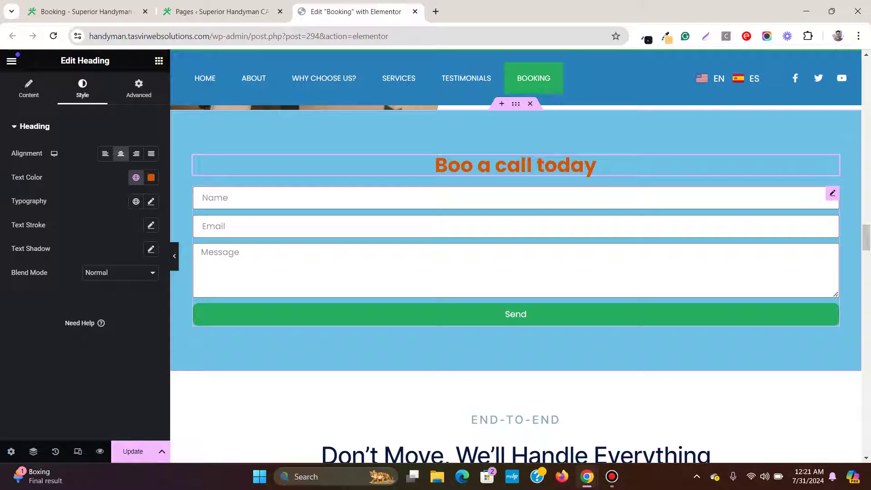
{"action": "scroll", "coordinate": [517, 273], "scroll_direction": "up", "scroll_amount": 1}
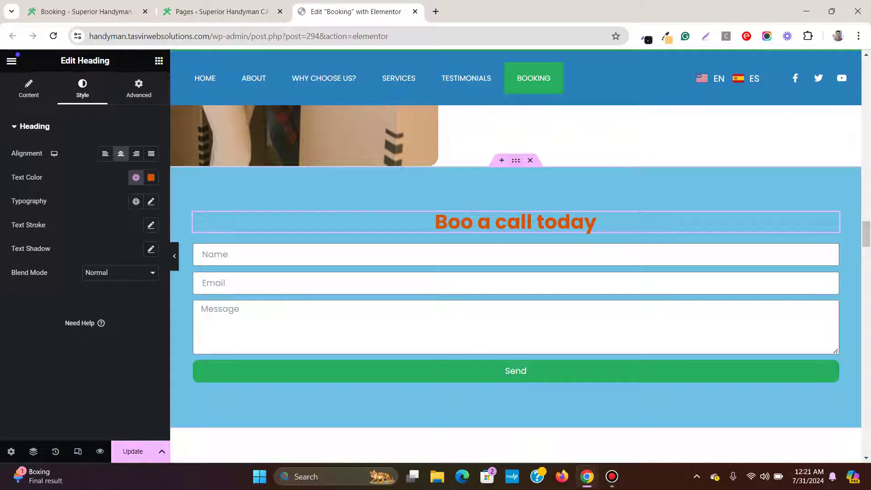
{"action": "left_click", "coordinate": [516, 160]}
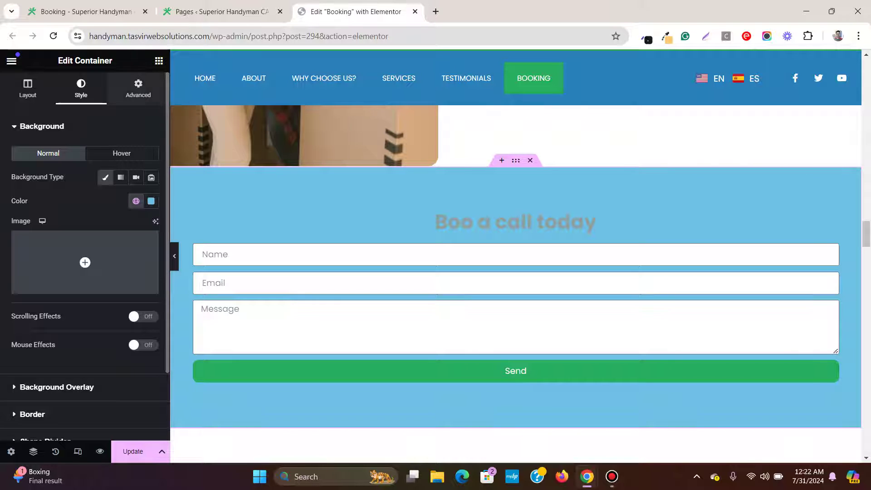
{"action": "left_click", "coordinate": [138, 88]}
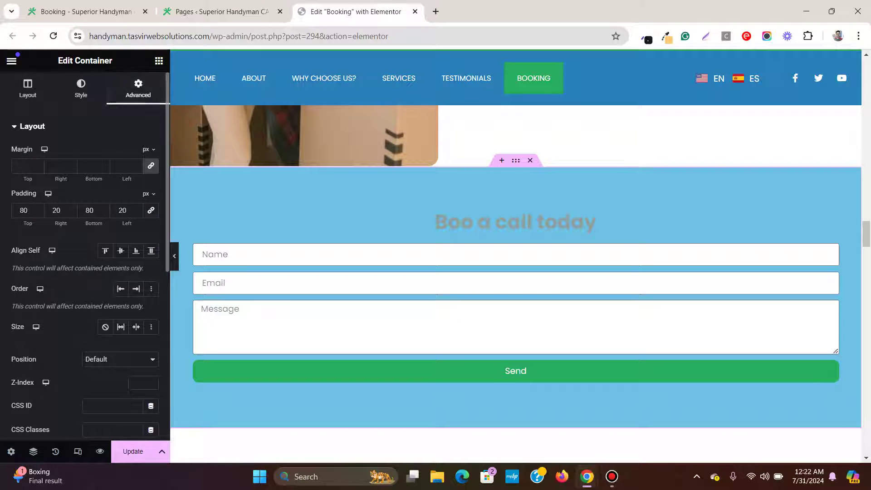
{"action": "scroll", "coordinate": [85, 270], "scroll_direction": "down", "scroll_amount": 1}
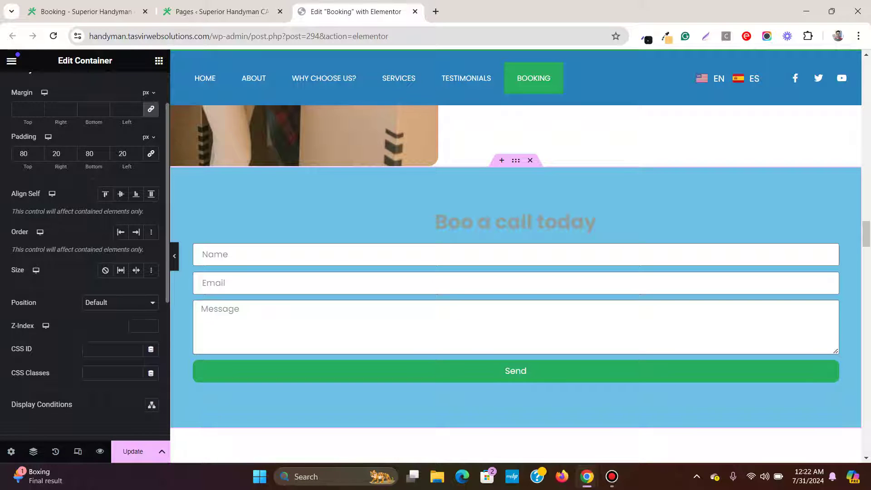
{"action": "left_click", "coordinate": [112, 349]}
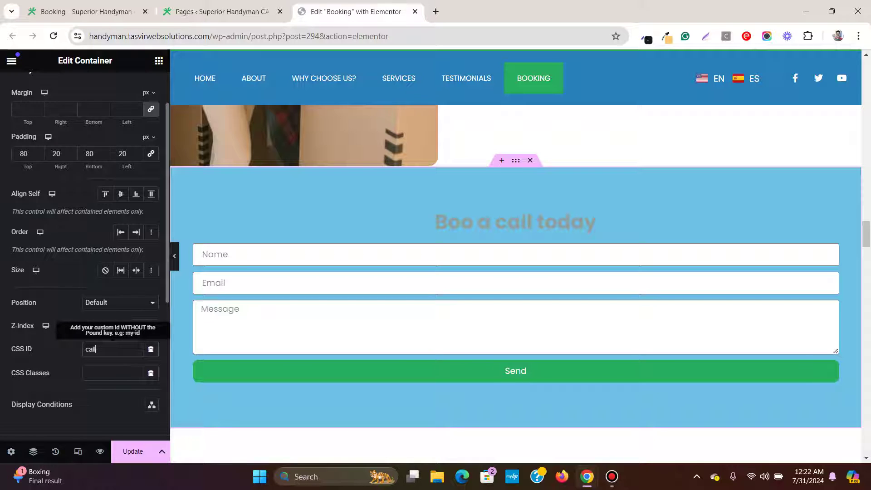
Copy the form container's CSS ID "call" to the clipboard
{"action": "right_click", "coordinate": [116, 348]}
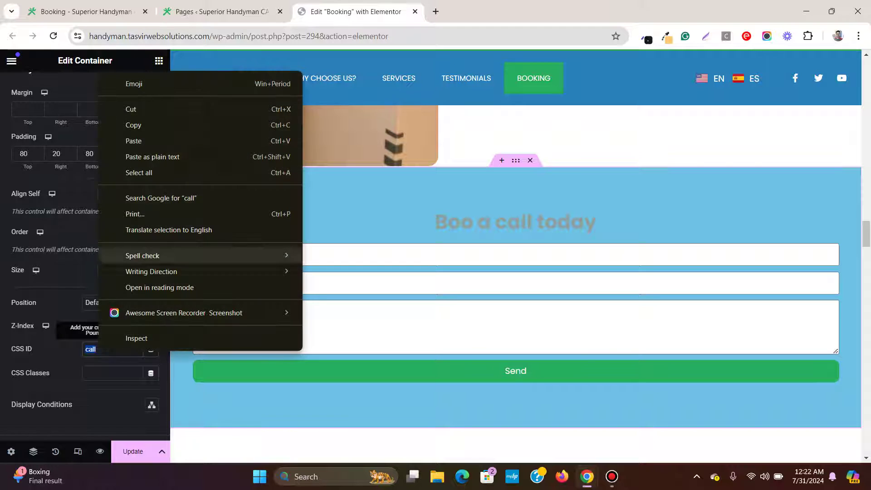
{"action": "left_click", "coordinate": [131, 121]}
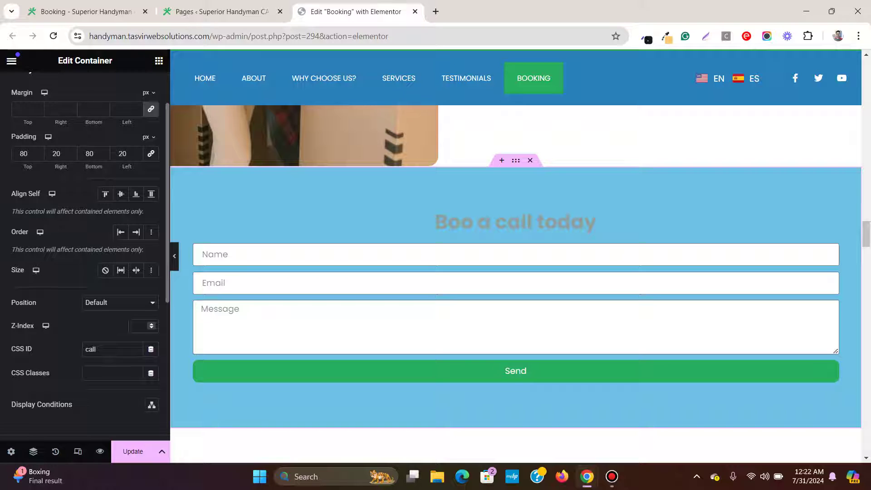
{"action": "scroll", "coordinate": [516, 283], "scroll_direction": "up", "scroll_amount": 2}
{"action": "scroll", "coordinate": [516, 284], "scroll_direction": "down", "scroll_amount": 2}
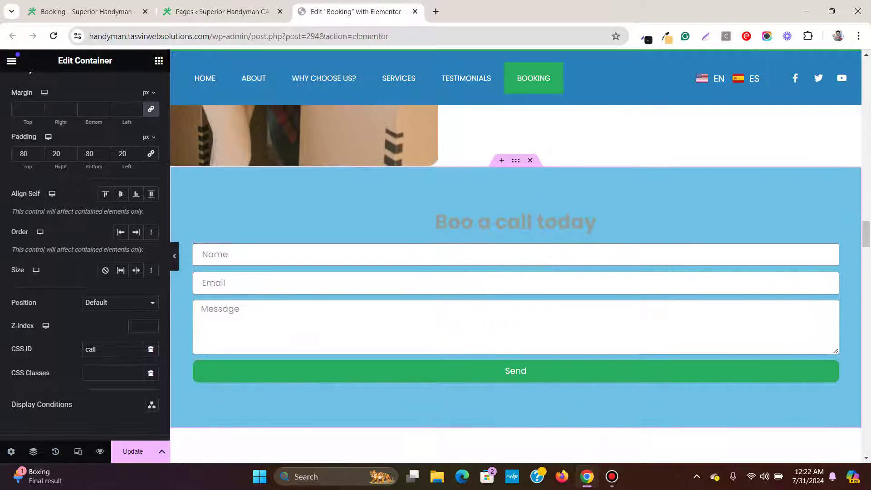
{"action": "double_click", "coordinate": [90, 350]}
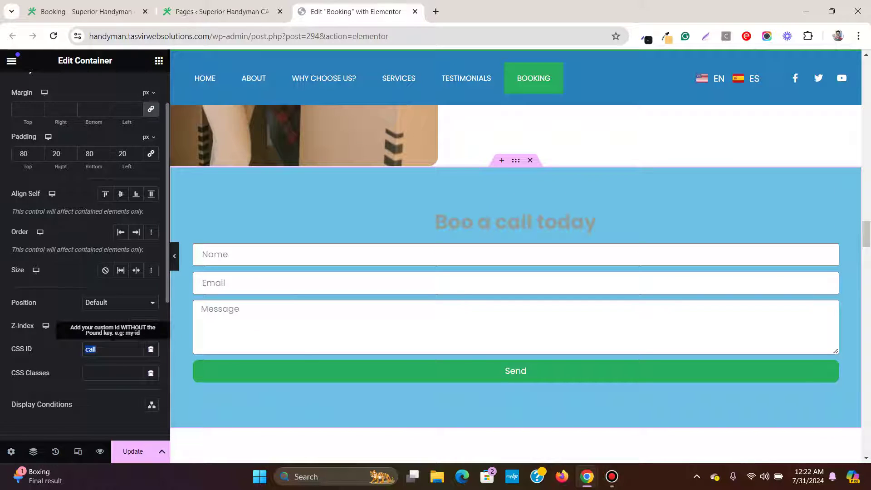
{"action": "right_click", "coordinate": [102, 347]}
{"action": "left_click", "coordinate": [132, 121]}
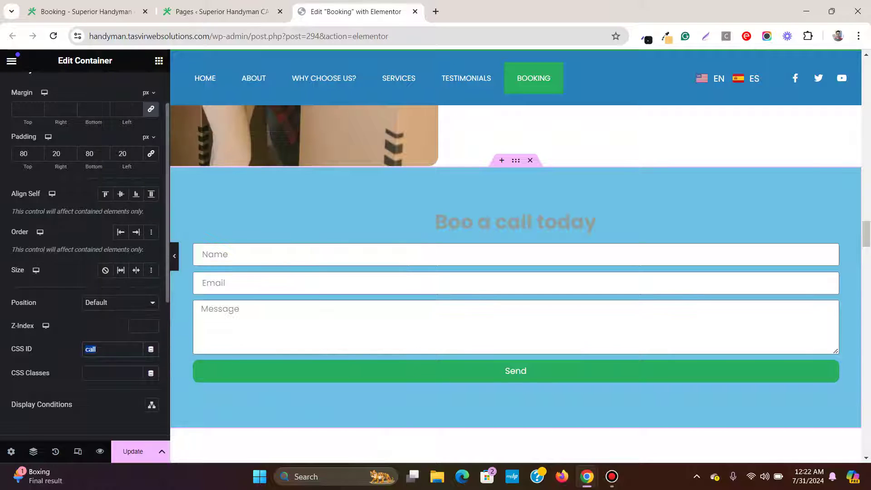
{"action": "left_click", "coordinate": [162, 451]}
{"action": "left_click", "coordinate": [162, 452]}
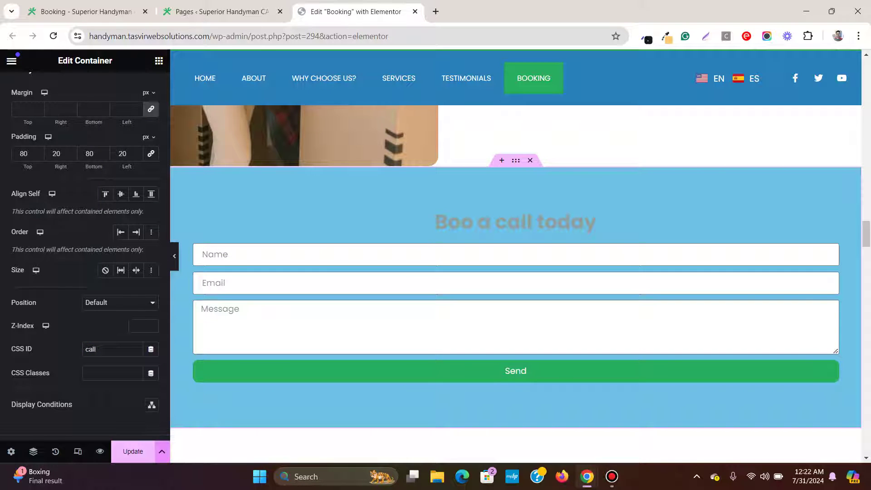
Set the link of the "Book a call today" button under the "Goodbye Waiting Rooms" heading to #call
{"action": "scroll", "coordinate": [834, 222], "scroll_direction": "up", "scroll_amount": 20}
{"action": "scroll", "coordinate": [516, 284], "scroll_direction": "up", "scroll_amount": 20}
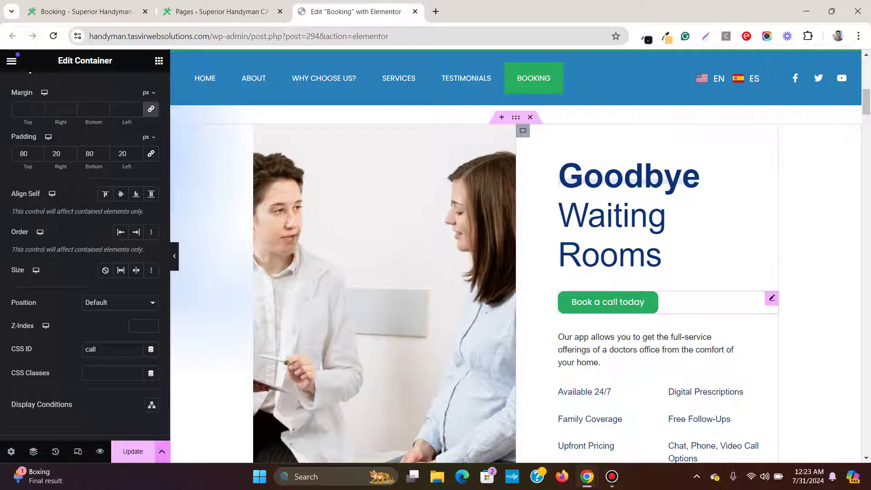
{"action": "left_click", "coordinate": [772, 298]}
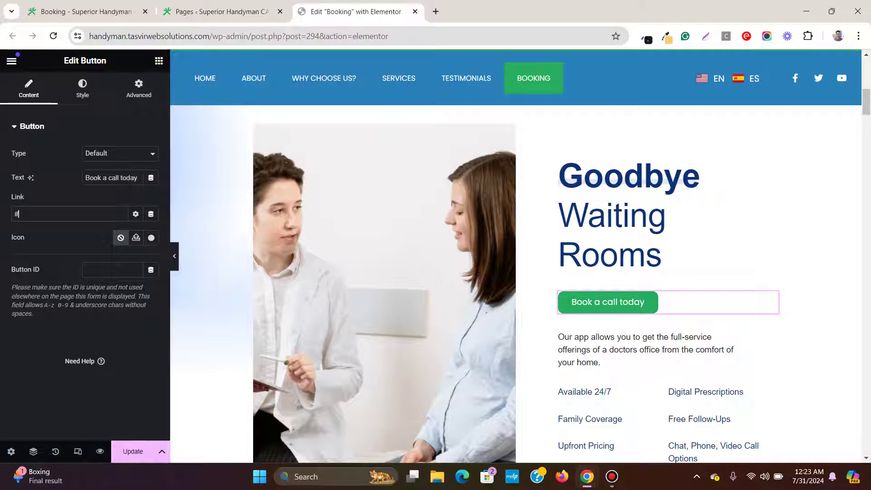
{"action": "key", "text": "BackSpace"}
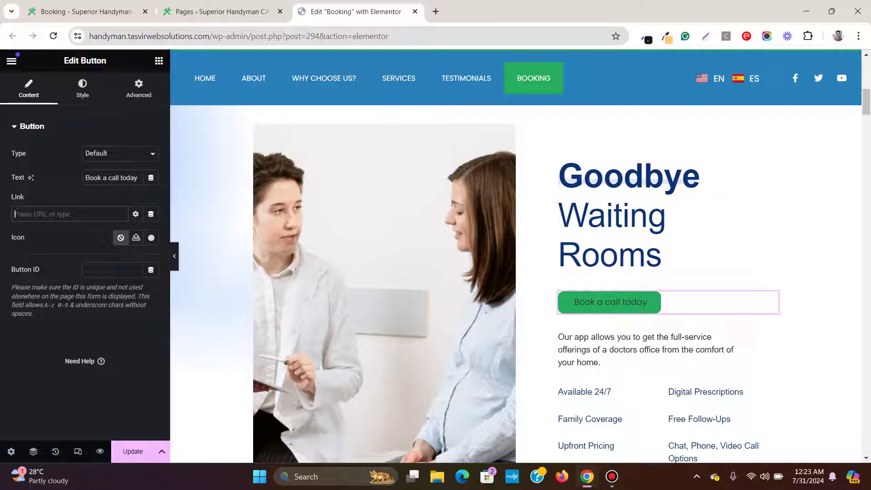
{"action": "type", "text": "#call"}
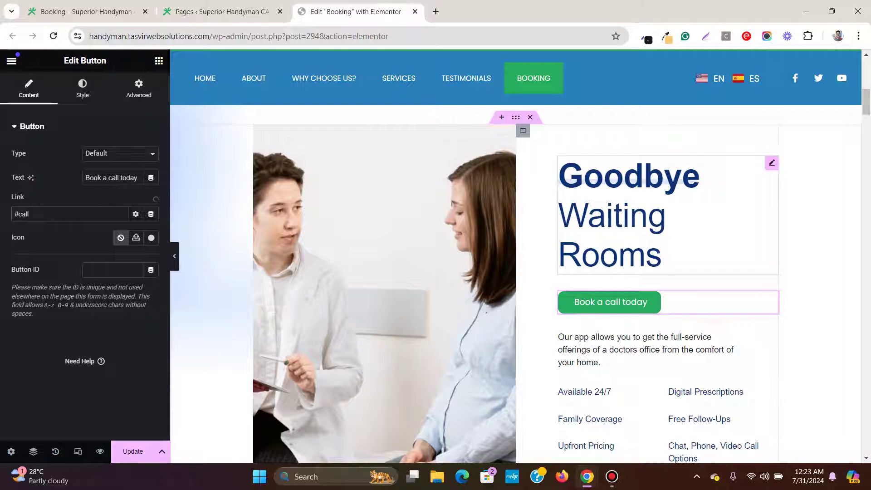
Follow the "Book a call today" button's link to test the jump to the form section, and return to the button
{"action": "left_click", "coordinate": [610, 301]}
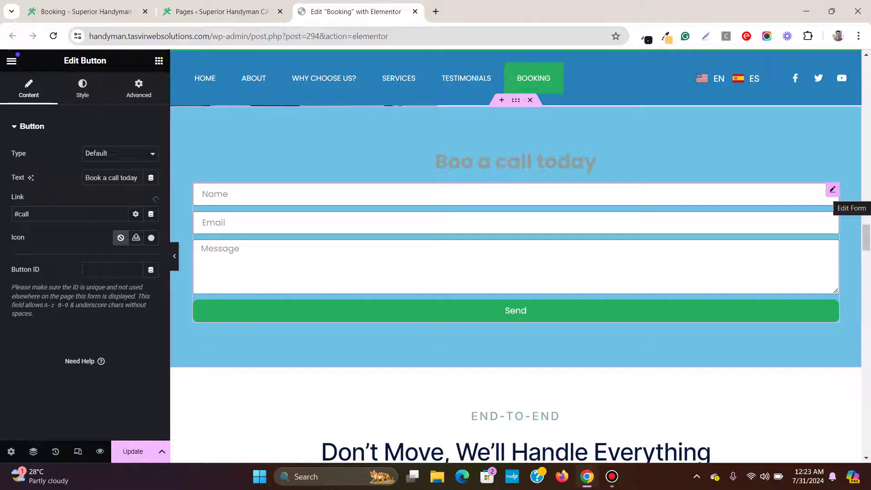
{"action": "scroll", "coordinate": [516, 284], "scroll_direction": "up", "scroll_amount": 10}
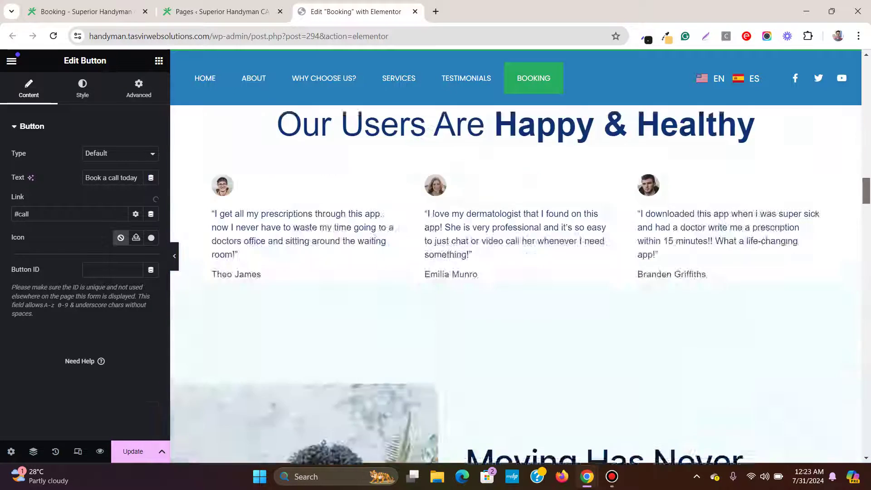
{"action": "left_click_drag", "start_coordinate": [866, 141], "coordinate": [866, 106]}
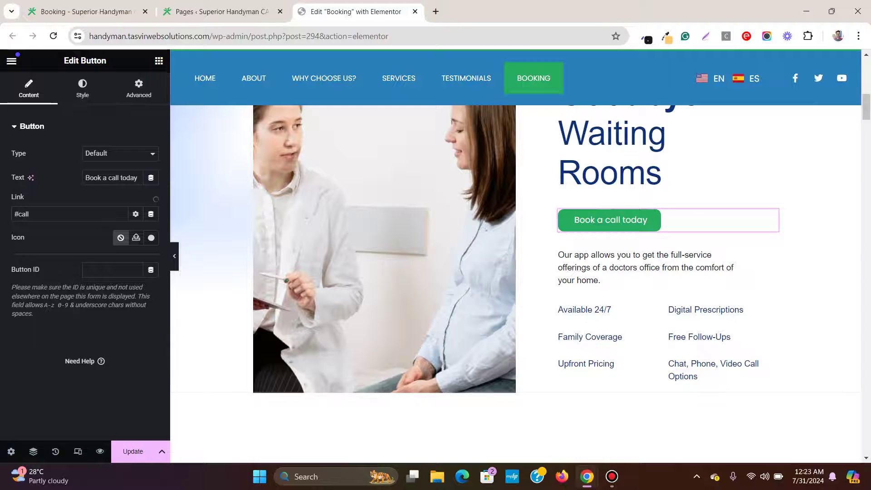
Copy the "Book a call today" button and paste it below the "20,000 Doctors, 150 Specialties," heading
{"action": "right_click", "coordinate": [772, 216]}
{"action": "left_click", "coordinate": [749, 252]}
{"action": "scroll", "coordinate": [749, 253], "scroll_direction": "down", "scroll_amount": 5}
{"action": "scroll", "coordinate": [516, 284], "scroll_direction": "down", "scroll_amount": 3}
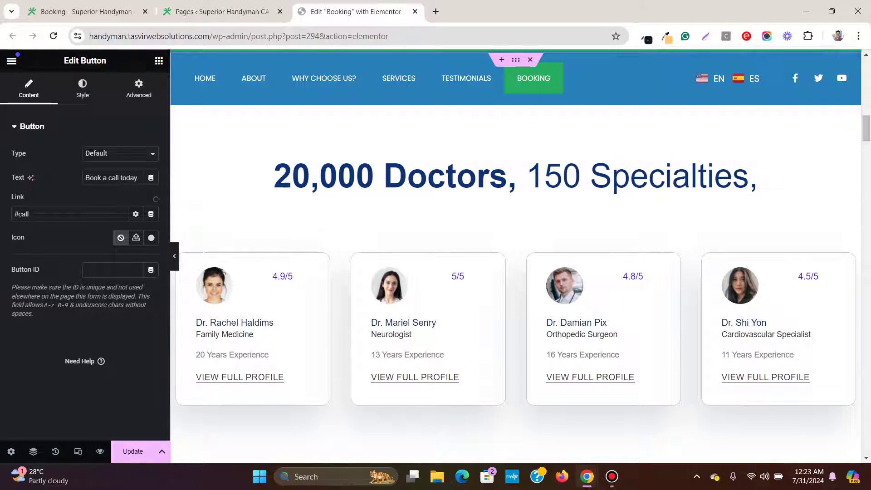
{"action": "right_click", "coordinate": [731, 165]}
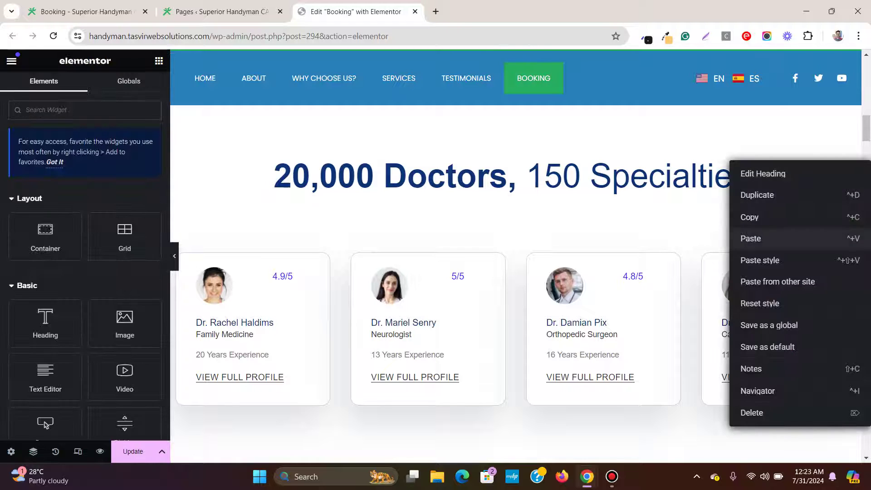
{"action": "left_click", "coordinate": [749, 235]}
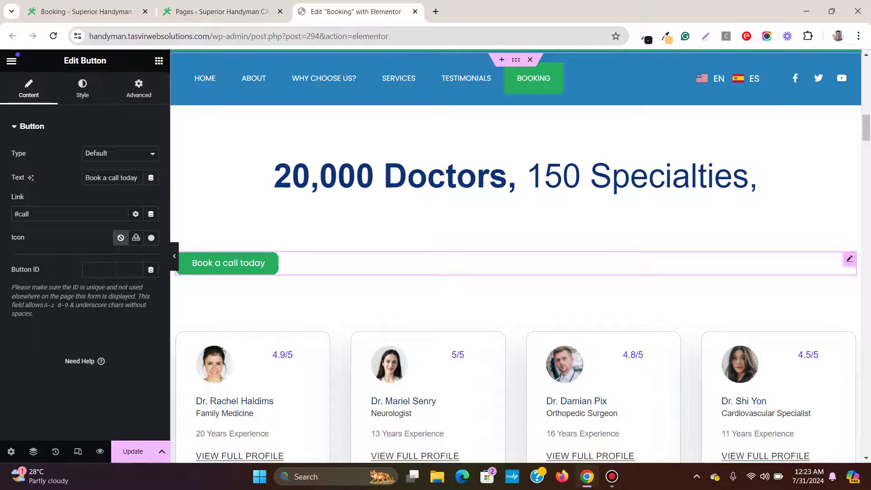
Test the anchor link of the "Book a call today" button above the doctor cards
{"action": "left_click", "coordinate": [228, 264]}
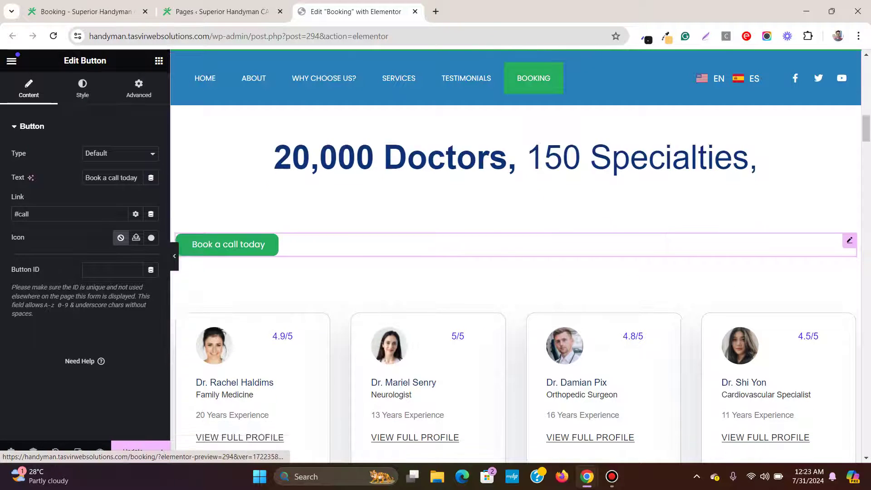
{"action": "scroll", "coordinate": [515, 281], "scroll_direction": "up", "scroll_amount": 20}
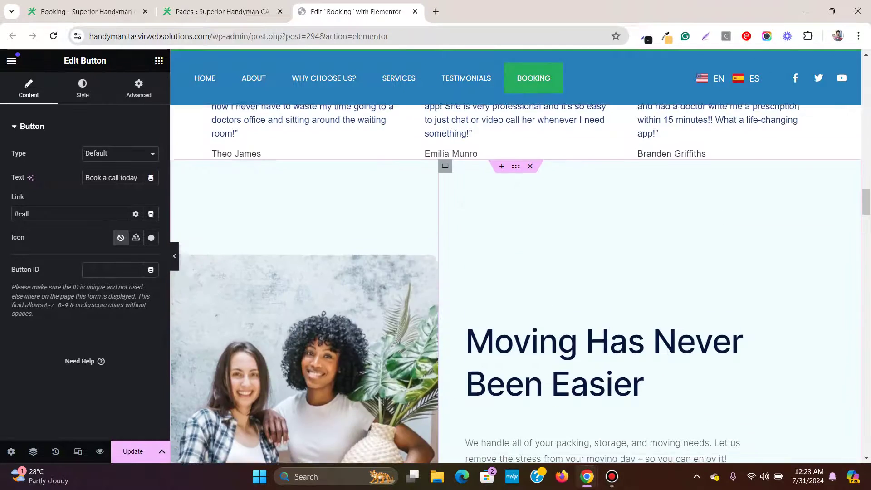
{"action": "scroll", "coordinate": [517, 272], "scroll_direction": "up", "scroll_amount": 15}
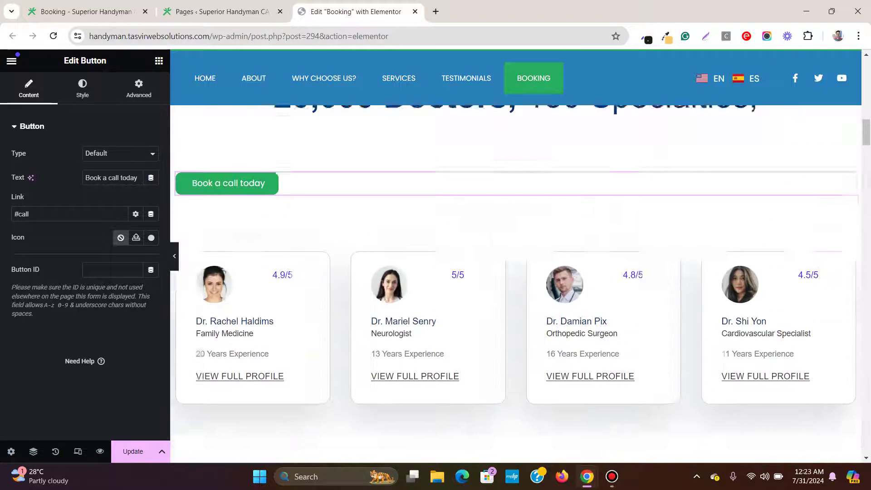
{"action": "scroll", "coordinate": [516, 272], "scroll_direction": "up", "scroll_amount": 5}
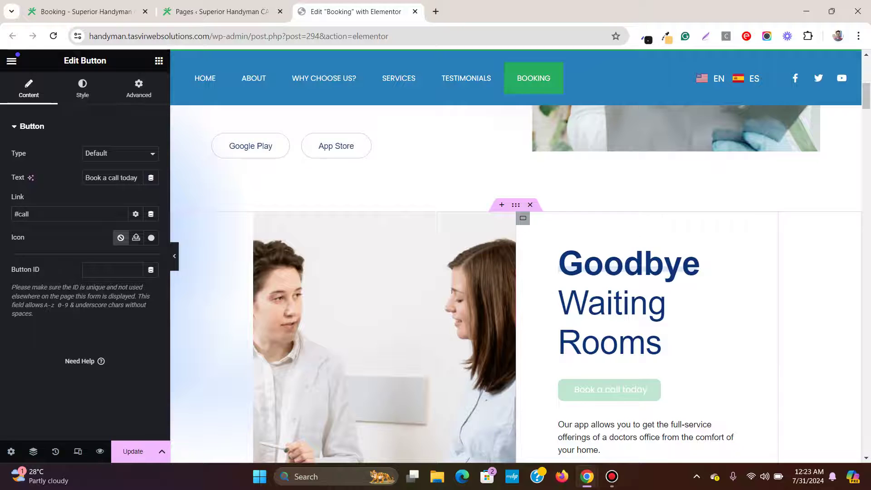
Duplicate the call form container to check the copy's CSS ID setting, and delete that duplicate
{"action": "scroll", "coordinate": [516, 272], "scroll_direction": "down", "scroll_amount": 10}
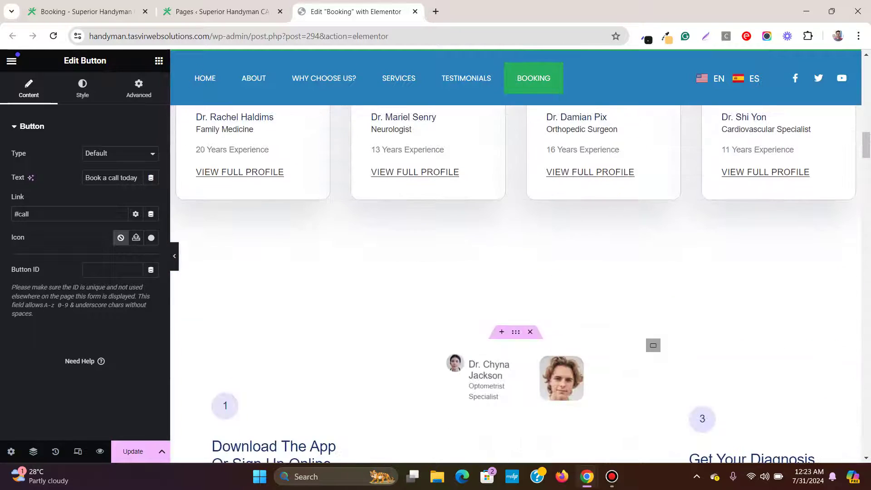
{"action": "scroll", "coordinate": [516, 272], "scroll_direction": "down", "scroll_amount": 15}
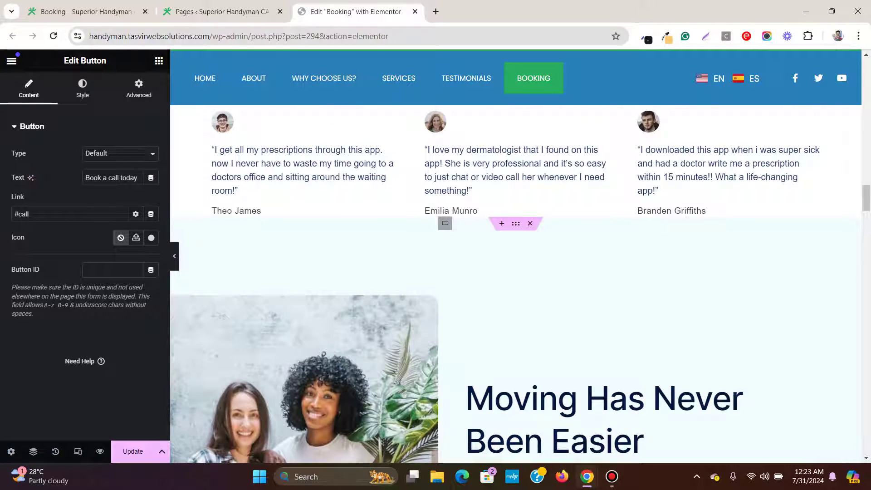
{"action": "scroll", "coordinate": [516, 273], "scroll_direction": "down", "scroll_amount": 5}
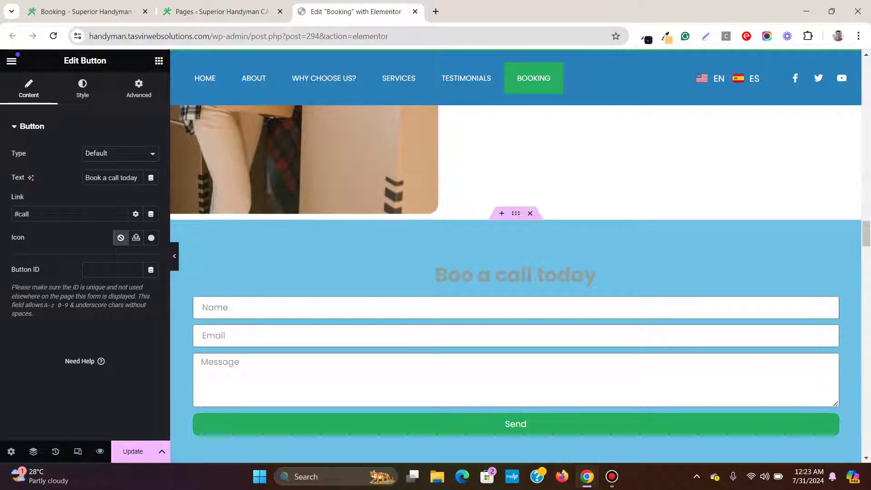
{"action": "scroll", "coordinate": [516, 273], "scroll_direction": "down", "scroll_amount": 3}
{"action": "scroll", "coordinate": [516, 273], "scroll_direction": "up", "scroll_amount": 2}
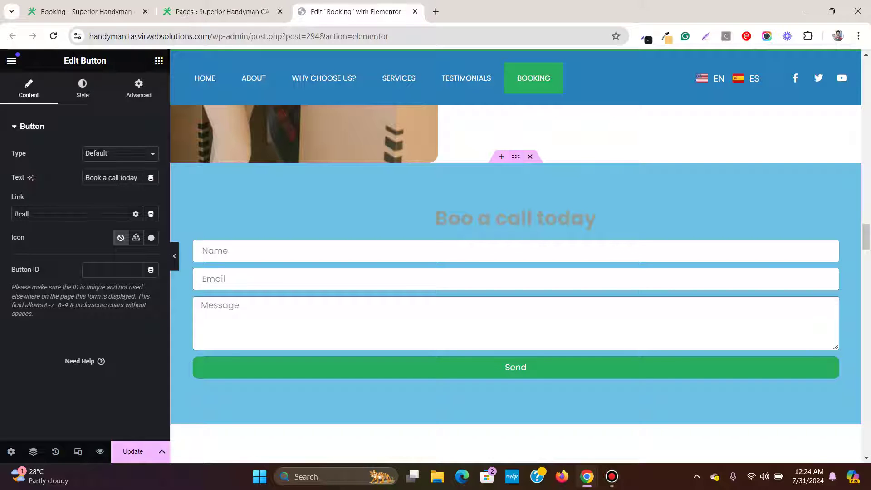
{"action": "right_click", "coordinate": [516, 156]}
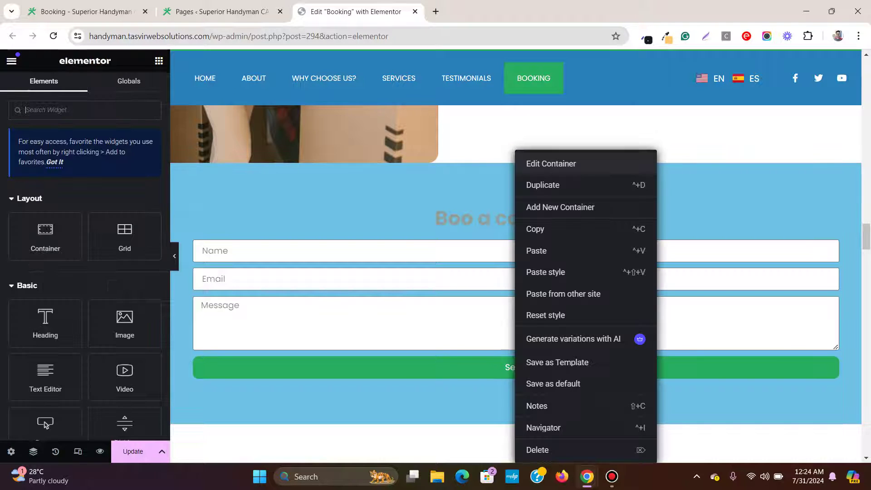
{"action": "left_click", "coordinate": [555, 183]}
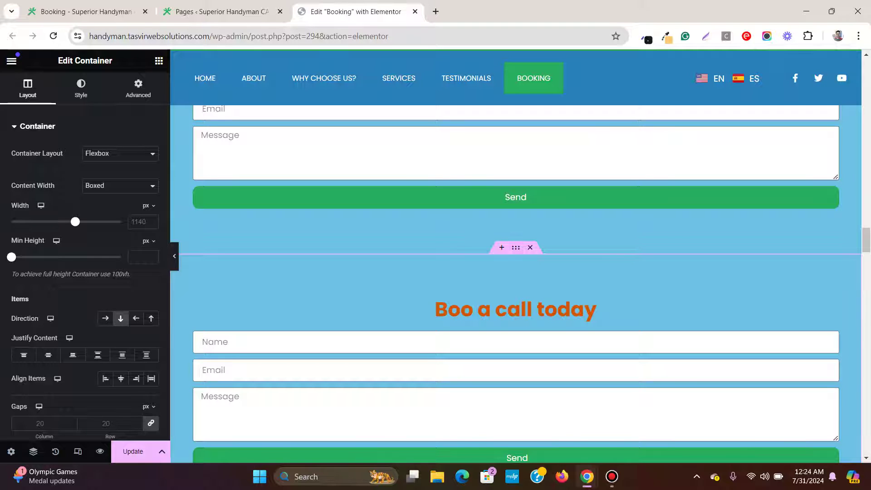
{"action": "left_click", "coordinate": [138, 88]}
{"action": "scroll", "coordinate": [114, 349], "scroll_direction": "down", "scroll_amount": 1}
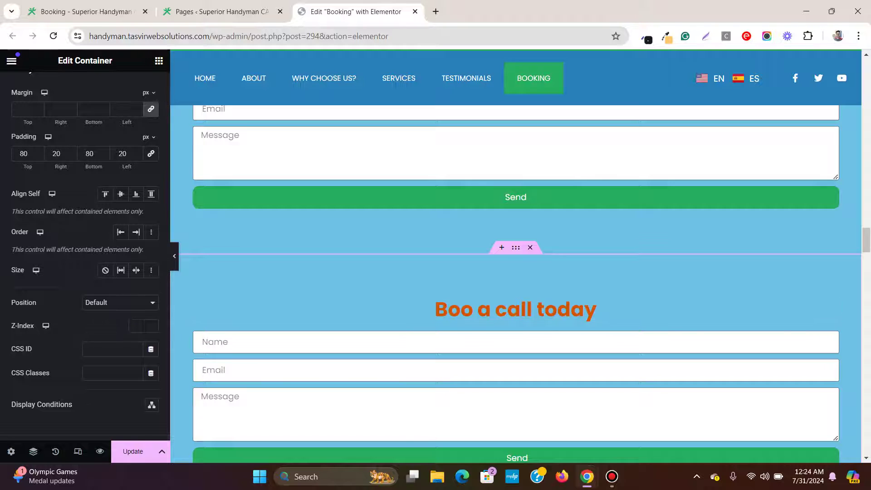
{"action": "key", "text": "Delete"}
{"action": "scroll", "coordinate": [516, 281], "scroll_direction": "up", "scroll_amount": 15}
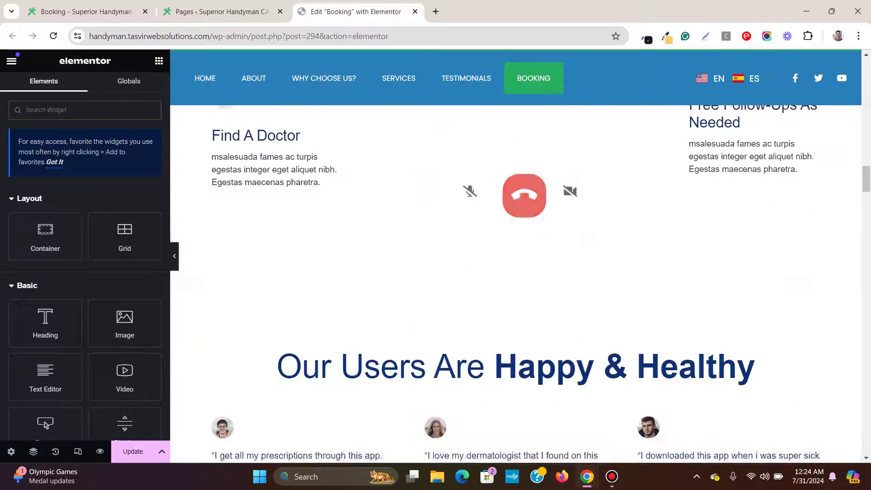
Test the "Book a call today" button above the doctor cards again, checking that it jumps to the call form section
{"action": "scroll", "coordinate": [516, 282], "scroll_direction": "up", "scroll_amount": 7}
{"action": "scroll", "coordinate": [516, 281], "scroll_direction": "down", "scroll_amount": 13}
{"action": "scroll", "coordinate": [516, 281], "scroll_direction": "up", "scroll_amount": 10}
{"action": "scroll", "coordinate": [516, 282], "scroll_direction": "up", "scroll_amount": 8}
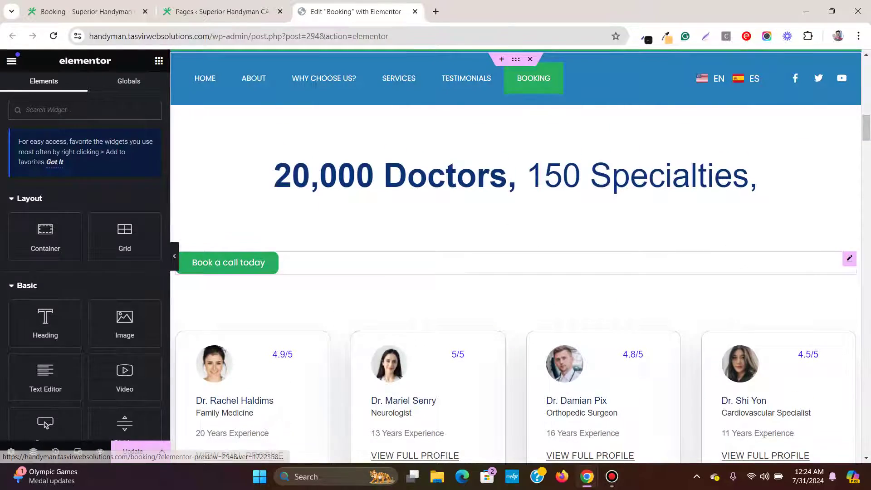
{"action": "left_click", "coordinate": [226, 261]}
{"action": "scroll", "coordinate": [516, 282], "scroll_direction": "up", "scroll_amount": 3}
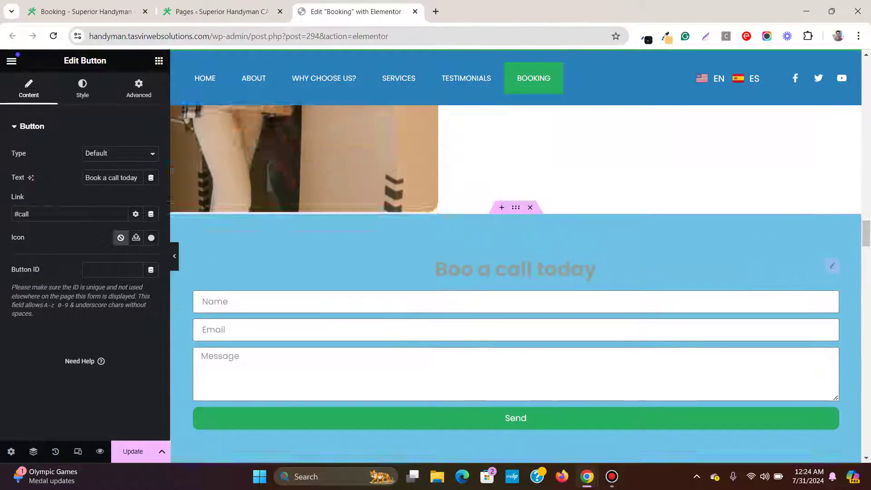
{"action": "scroll", "coordinate": [516, 282], "scroll_direction": "down", "scroll_amount": 5}
Copy the "Book a call today" button above the doctor cards and paste it below the "The Process Is Easy!" heading
{"action": "scroll", "coordinate": [516, 282], "scroll_direction": "up", "scroll_amount": 15}
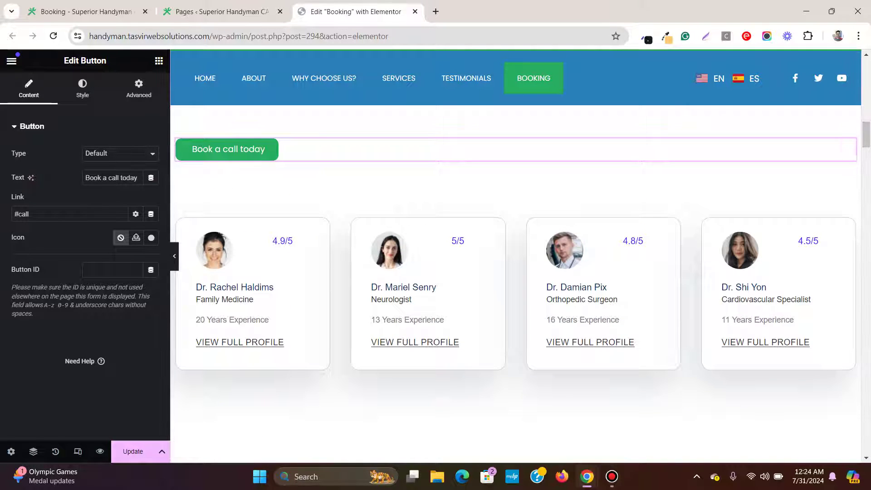
{"action": "right_click", "coordinate": [772, 129]}
{"action": "left_click", "coordinate": [708, 149]}
{"action": "right_click", "coordinate": [847, 145]}
{"action": "left_click", "coordinate": [750, 201]}
{"action": "left_click_drag", "start_coordinate": [866, 135], "coordinate": [866, 307]}
{"action": "scroll", "coordinate": [454, 227], "scroll_direction": "down", "scroll_amount": 1}
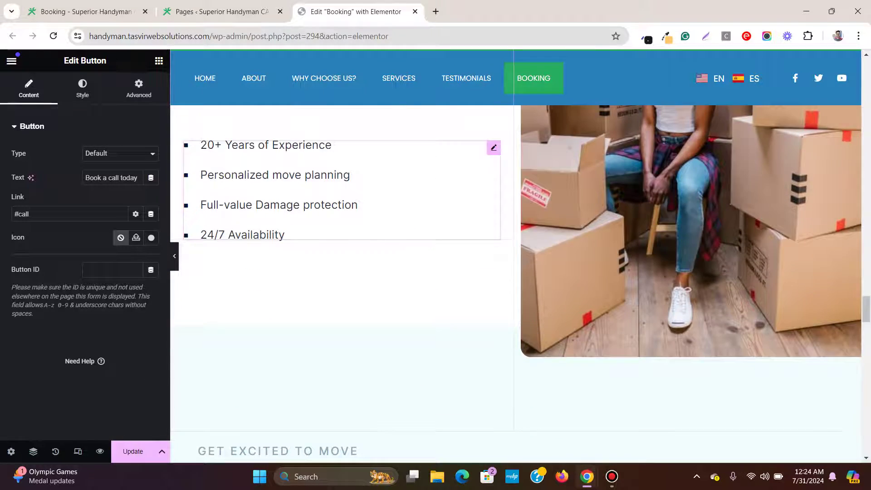
{"action": "scroll", "coordinate": [454, 227], "scroll_direction": "down", "scroll_amount": 10}
{"action": "scroll", "coordinate": [515, 282], "scroll_direction": "up", "scroll_amount": 8}
{"action": "scroll", "coordinate": [398, 90], "scroll_direction": "down", "scroll_amount": 17}
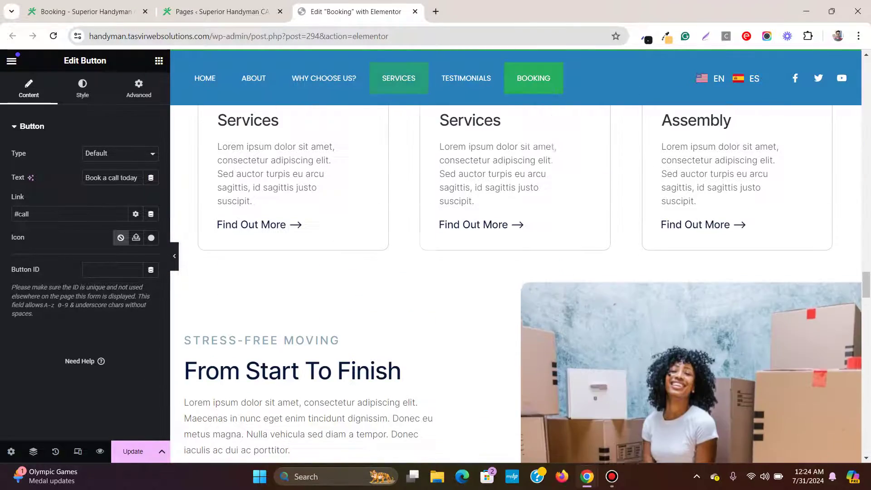
{"action": "scroll", "coordinate": [516, 273], "scroll_direction": "down", "scroll_amount": 8}
{"action": "scroll", "coordinate": [516, 272], "scroll_direction": "up", "scroll_amount": 2}
{"action": "right_click", "coordinate": [827, 243]}
{"action": "left_click", "coordinate": [754, 275]}
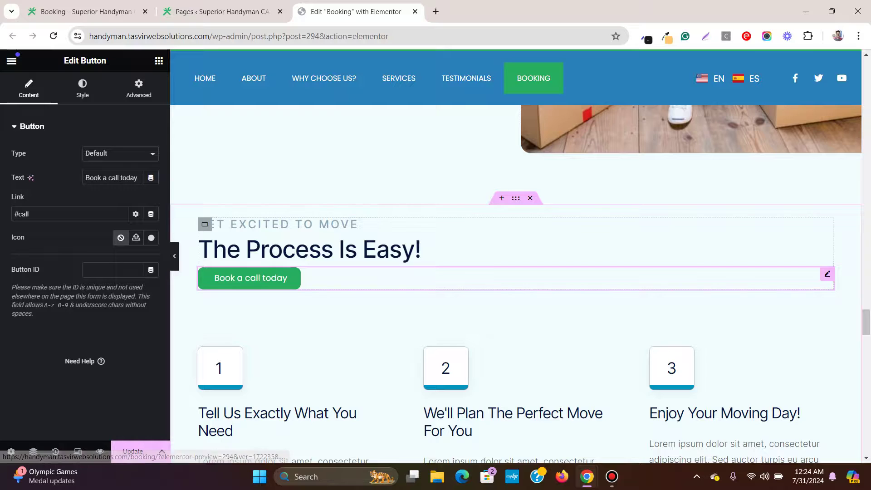
Test the anchor link of the "Book a call today" button under "The Process Is Easy!" and review the form section it targets
{"action": "left_click", "coordinate": [250, 278]}
{"action": "scroll", "coordinate": [516, 273], "scroll_direction": "up", "scroll_amount": 3}
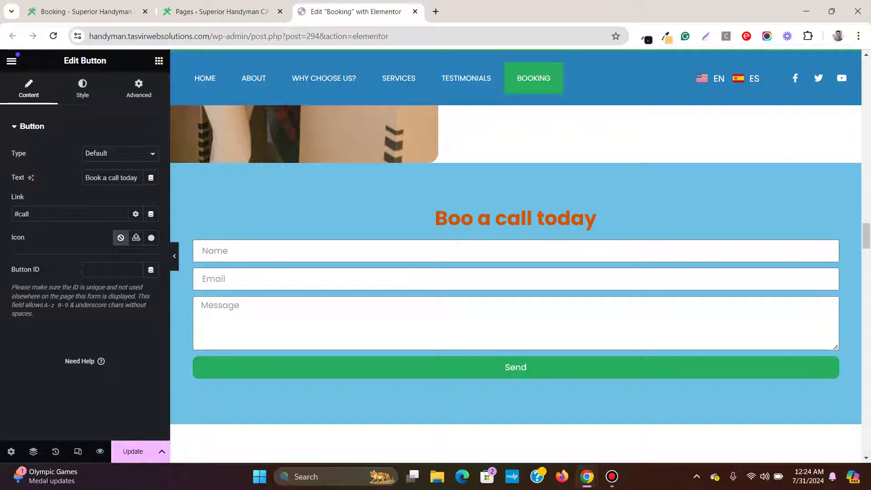
{"action": "scroll", "coordinate": [516, 272], "scroll_direction": "up", "scroll_amount": 8}
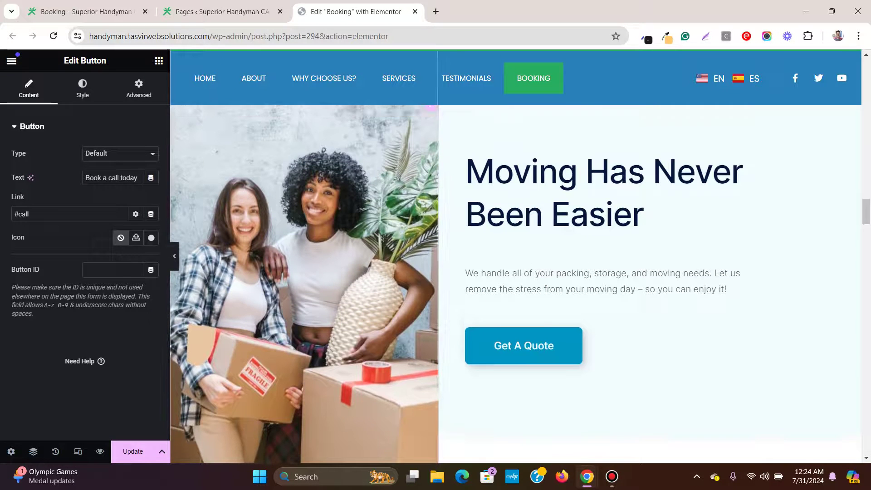
{"action": "scroll", "coordinate": [516, 272], "scroll_direction": "down", "scroll_amount": 8}
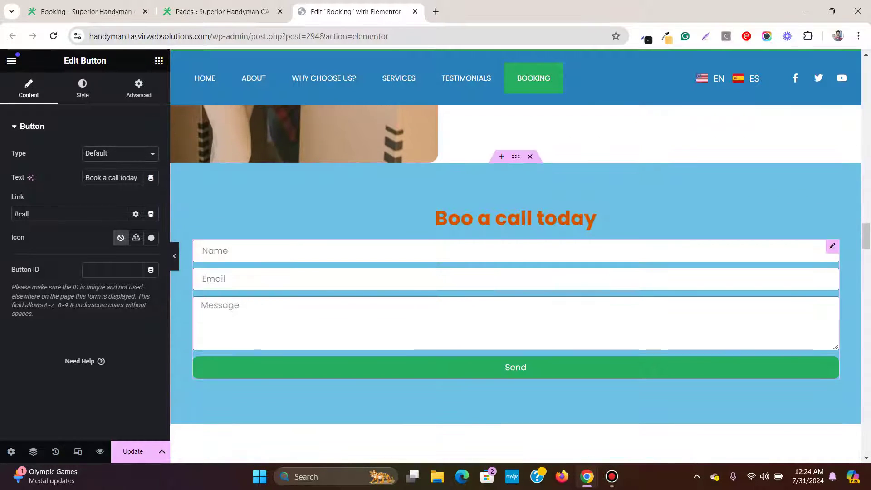
{"action": "scroll", "coordinate": [516, 272], "scroll_direction": "down", "scroll_amount": 1}
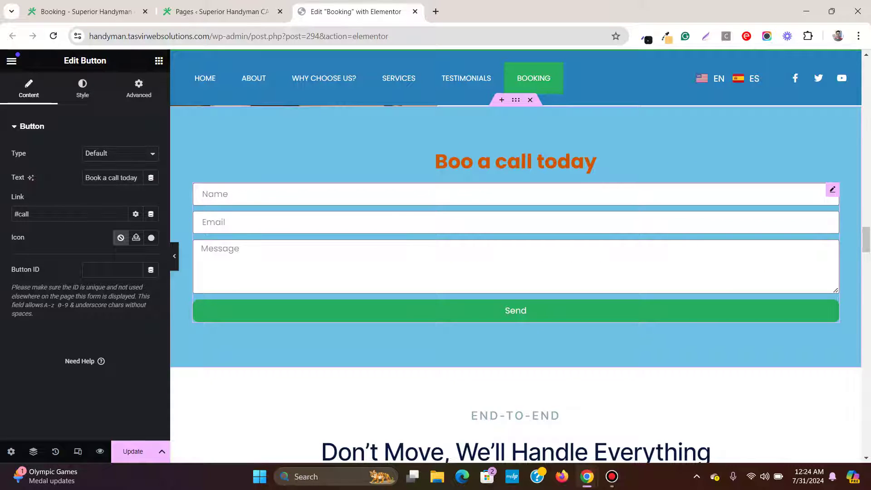